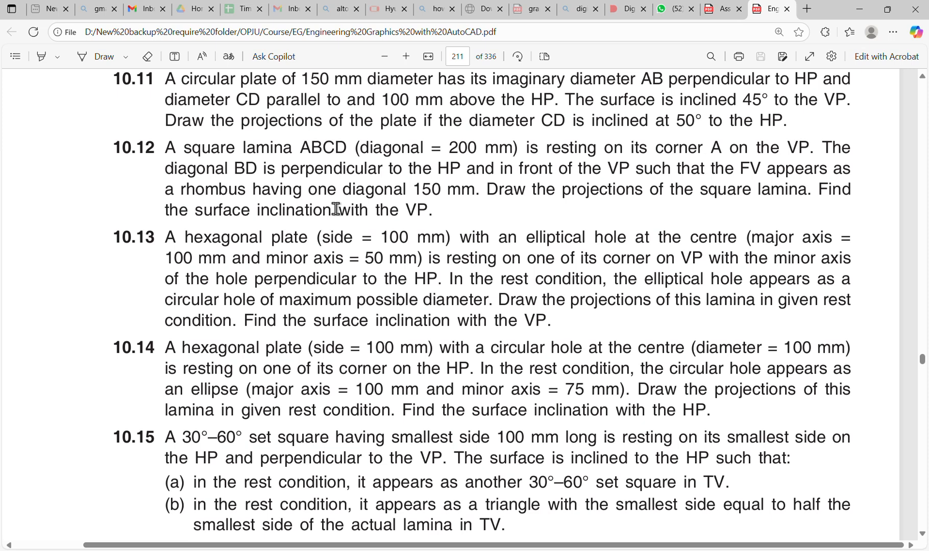
# Switch to AutoCAD and draw a 2-unit vertical line down to the XY reference line, beside the 10.12 heading
pyautogui.click(872, 8)
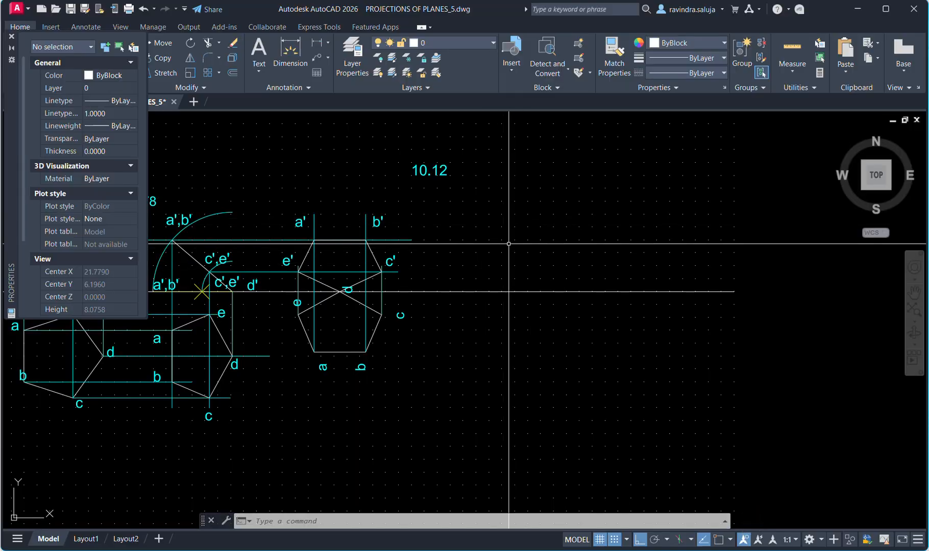
pyautogui.write('l')
pyautogui.press('Return')
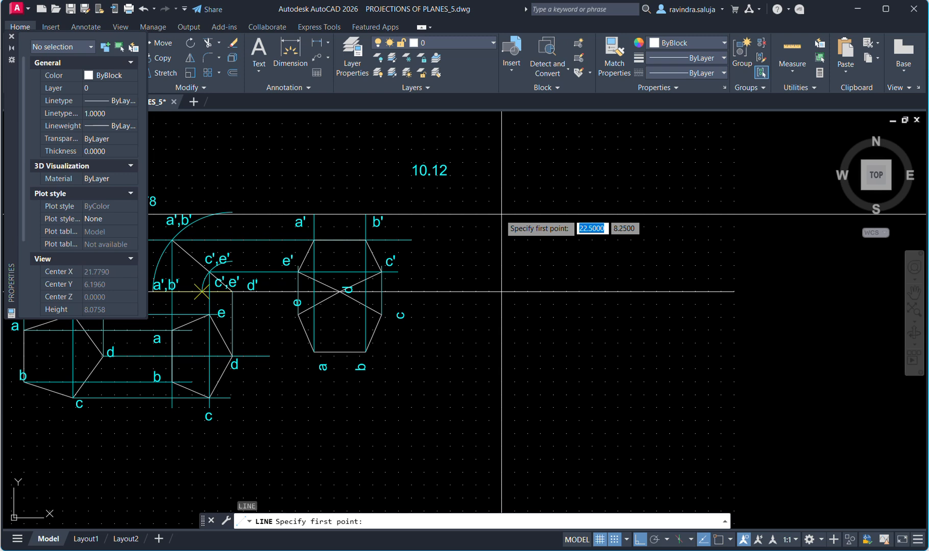
pyautogui.click(502, 189)
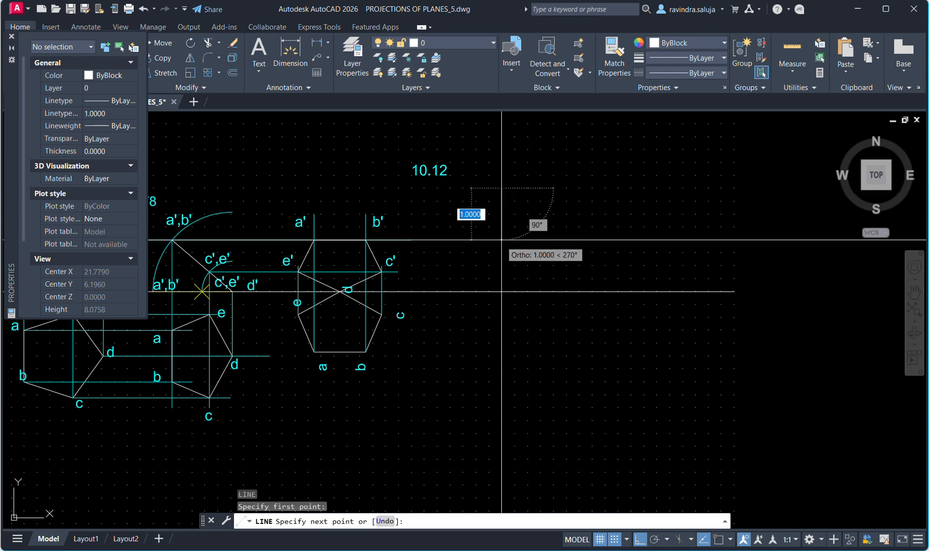
pyautogui.write('2')
pyautogui.press('Return')
pyautogui.press('Return')
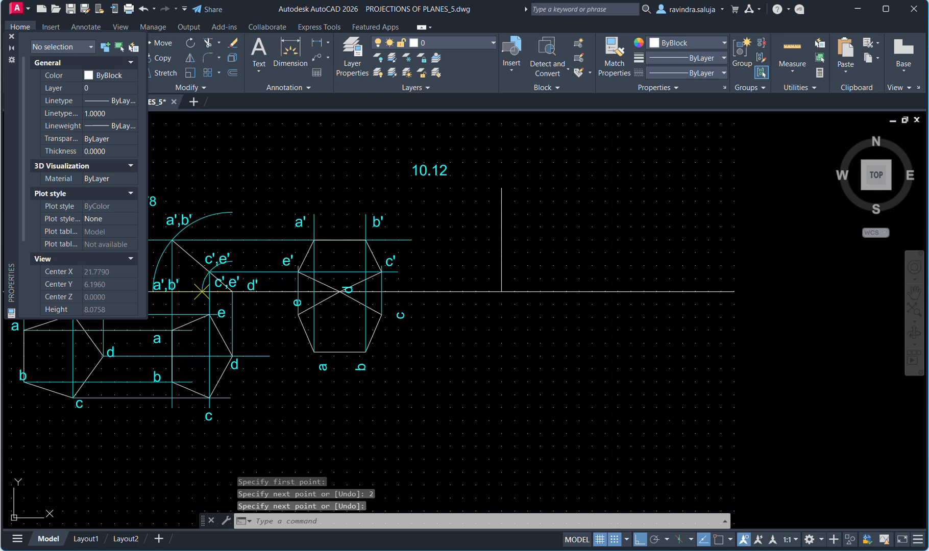
pyautogui.press('Escape')
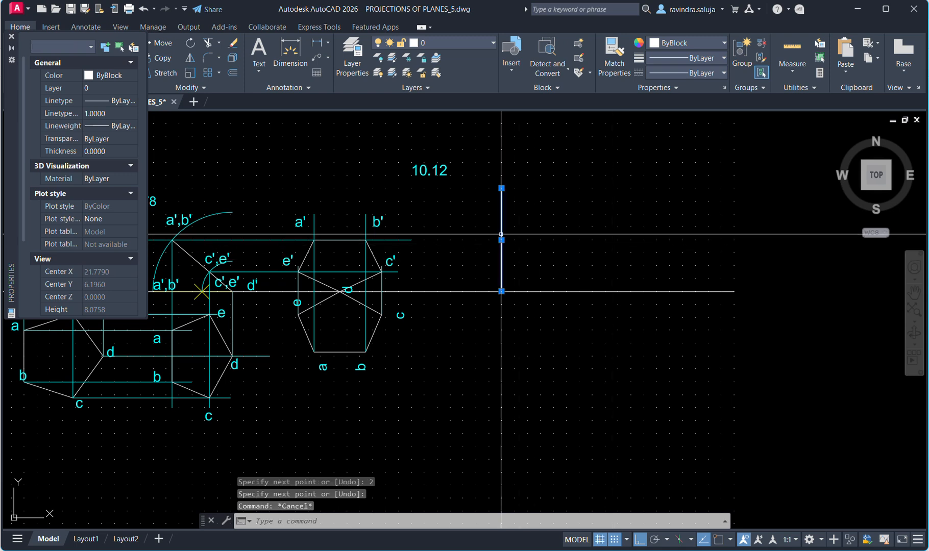
# Move the vertical line up 0.25 units so that its lower end sits above the XY line
pyautogui.click(501, 238)
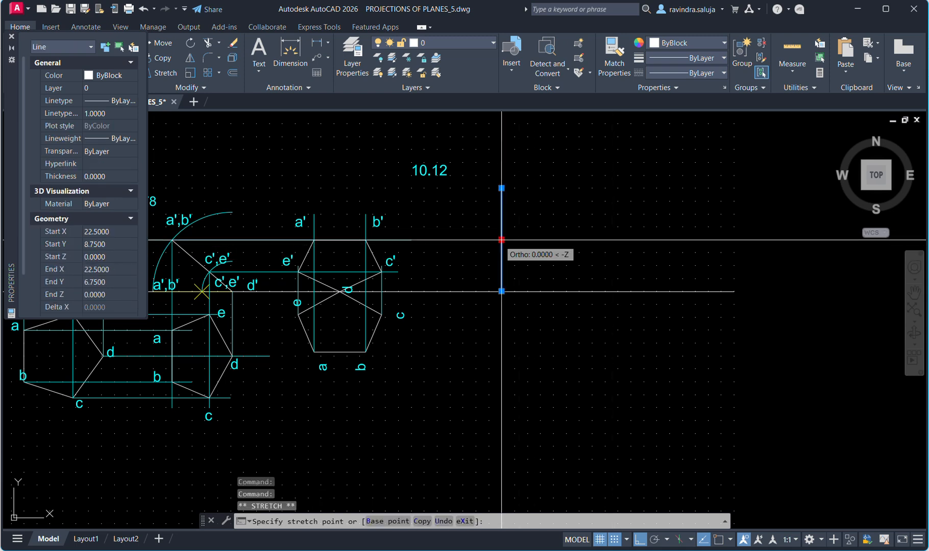
pyautogui.click(502, 238)
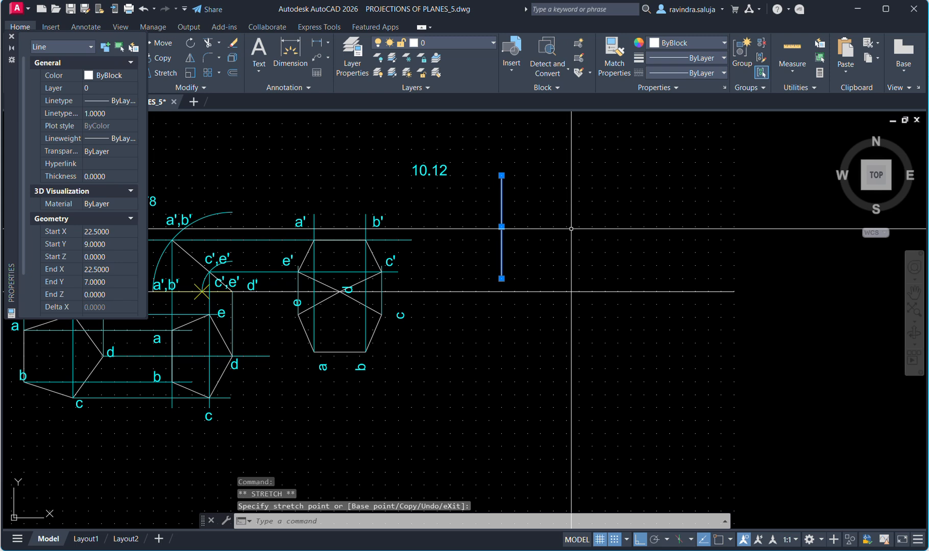
pyautogui.press('Escape')
# Draw a 1-unit horizontal line leftward from the midpoint of the vertical diagonal
pyautogui.press('Return')
pyautogui.write('mid')
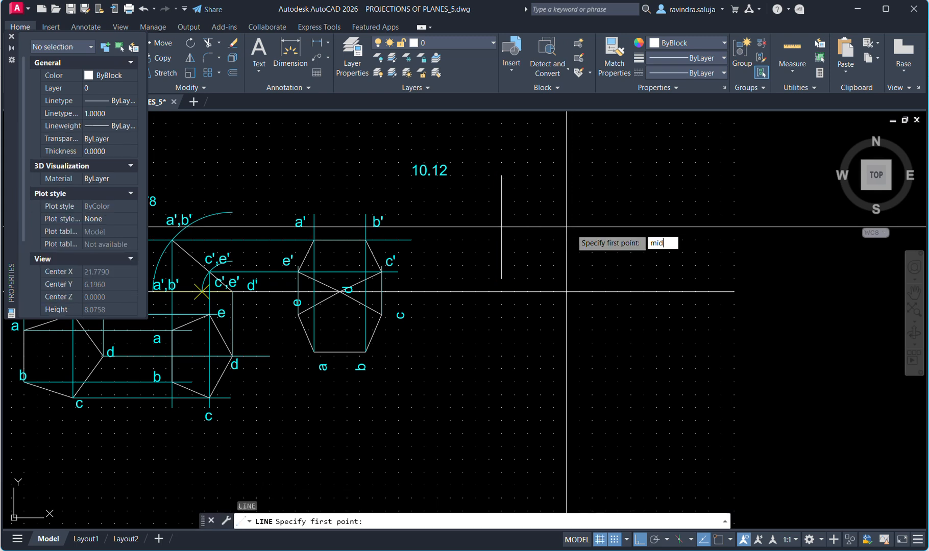
pyautogui.press('Return')
pyautogui.click(502, 226)
pyautogui.write('1')
pyautogui.press('Return')
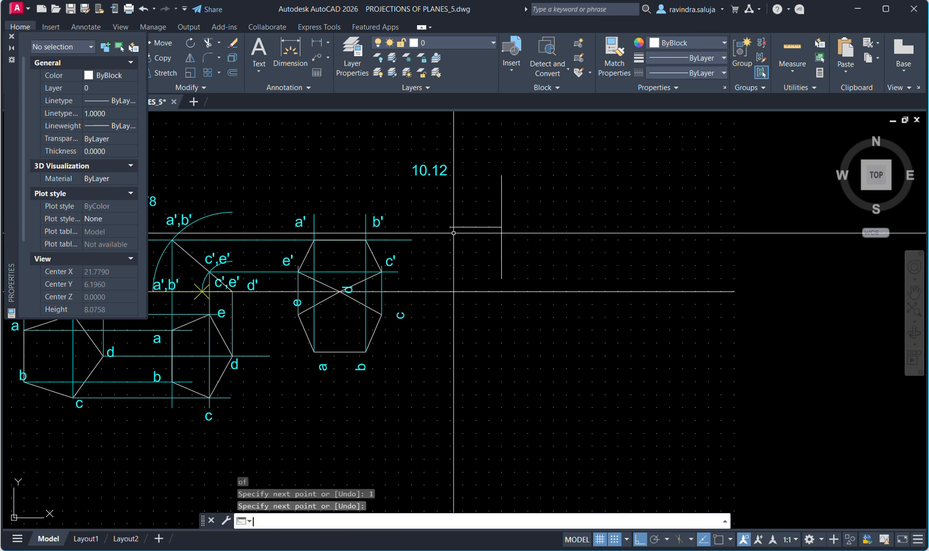
pyautogui.press('Return')
# Draw a 1-unit horizontal line rightward from the intersection at the centre of the diagonals
pyautogui.press('Return')
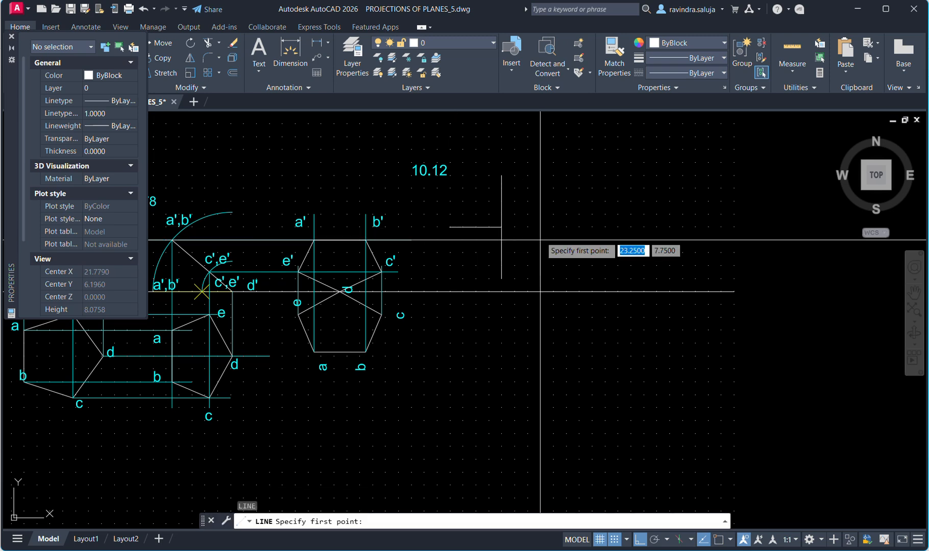
pyautogui.write('int')
pyautogui.press('Return')
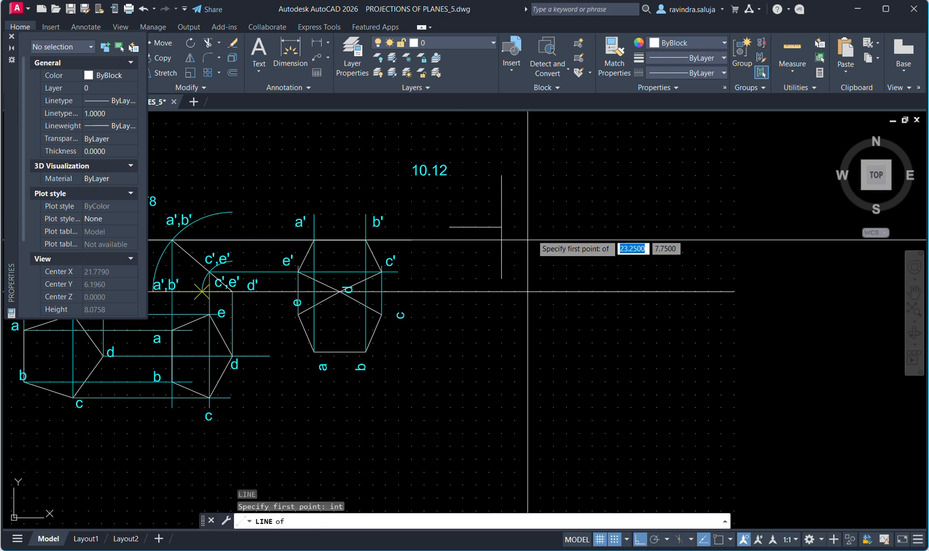
pyautogui.click(502, 227)
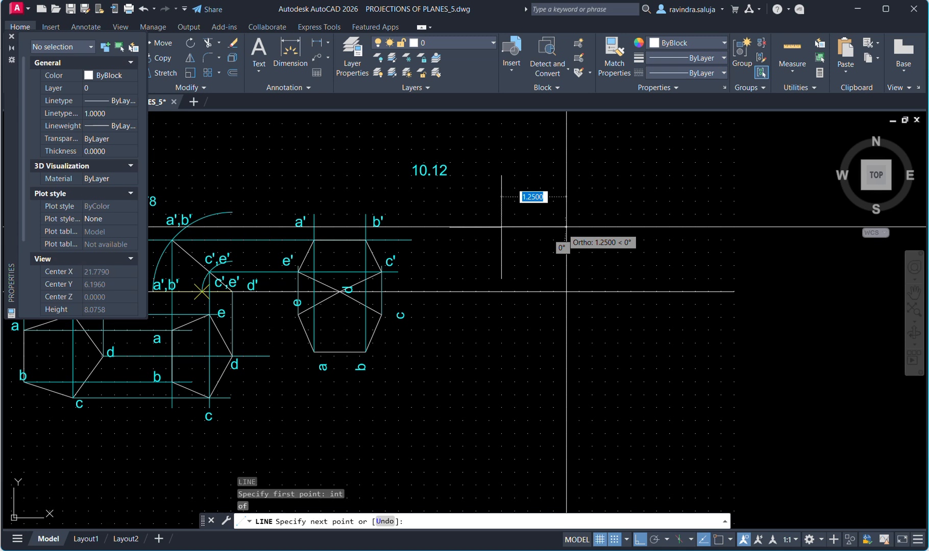
pyautogui.write('1')
pyautogui.press('Return')
pyautogui.press('Escape')
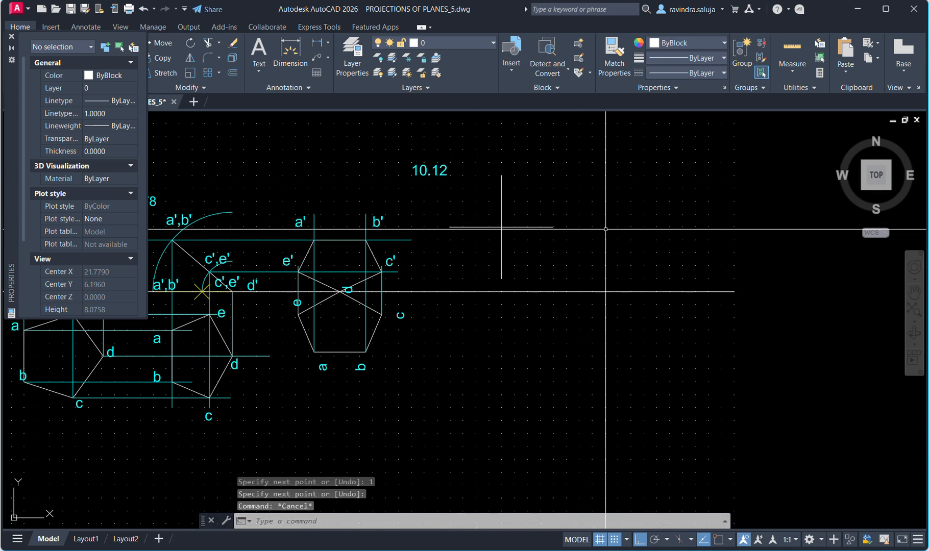
# Draw the square's two left edges, joining the diagonals' top, left and bottom endpoints with endpoint snaps
pyautogui.press('Return')
pyautogui.write('emd')
pyautogui.press('Return')
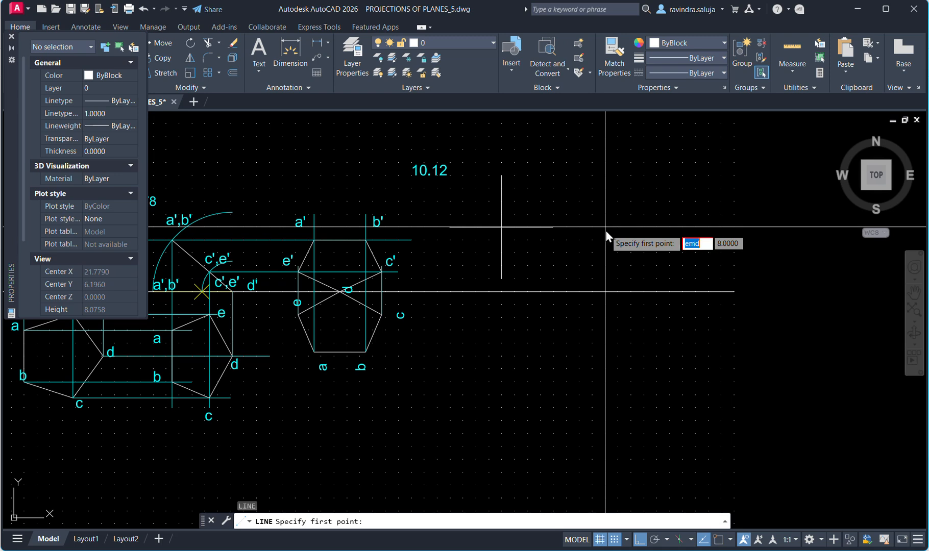
pyautogui.write('end')
pyautogui.press('Return')
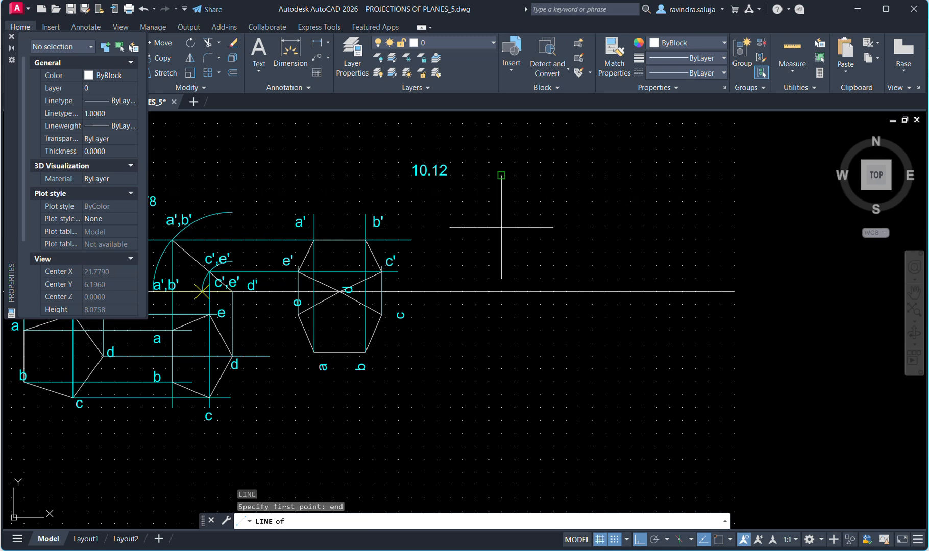
pyautogui.click(501, 175)
pyautogui.write('end')
pyautogui.press('Return')
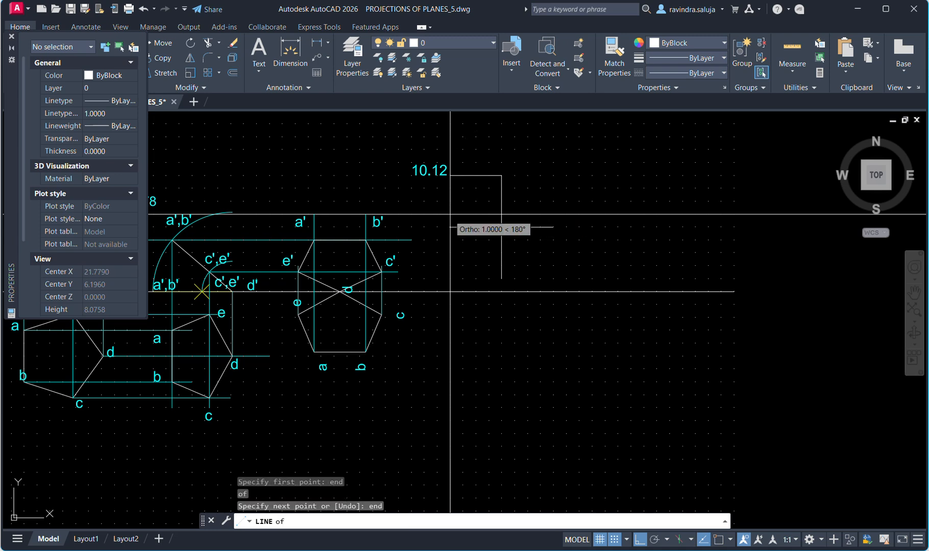
pyautogui.click(451, 227)
pyautogui.write('end')
pyautogui.press('Return')
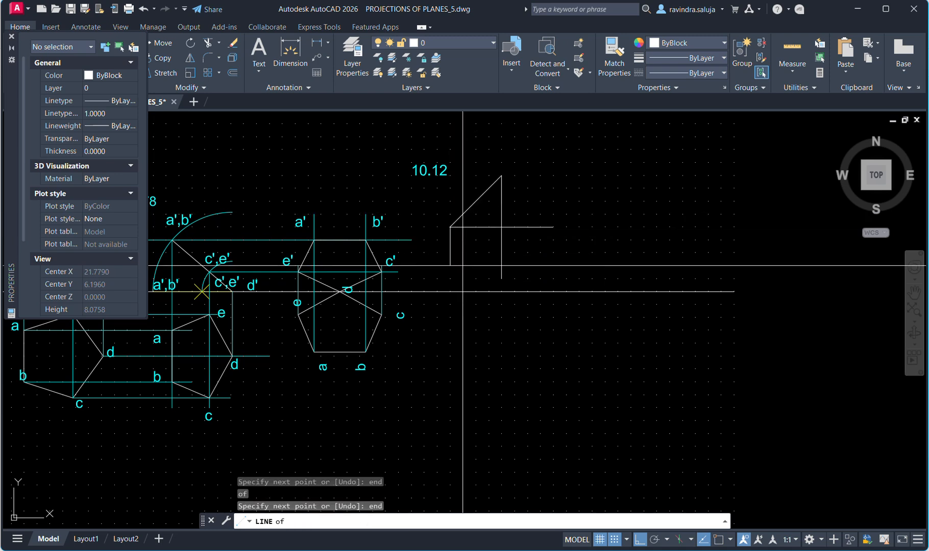
pyautogui.click(502, 277)
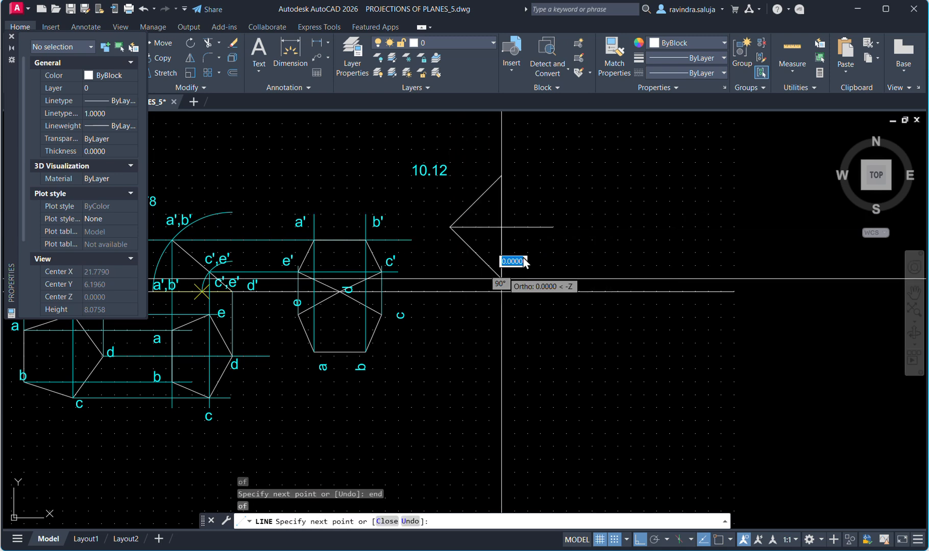
# Close the square with two right edges, from the bottom endpoint through the right endpoint to the top endpoint
pyautogui.write('end')
pyautogui.press('Return')
pyautogui.click(553, 227)
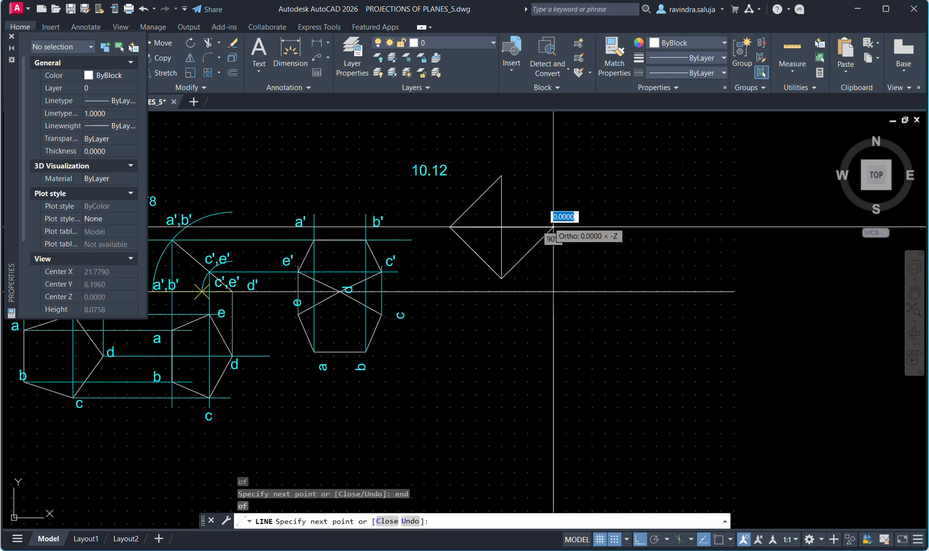
pyautogui.write('end')
pyautogui.press('Return')
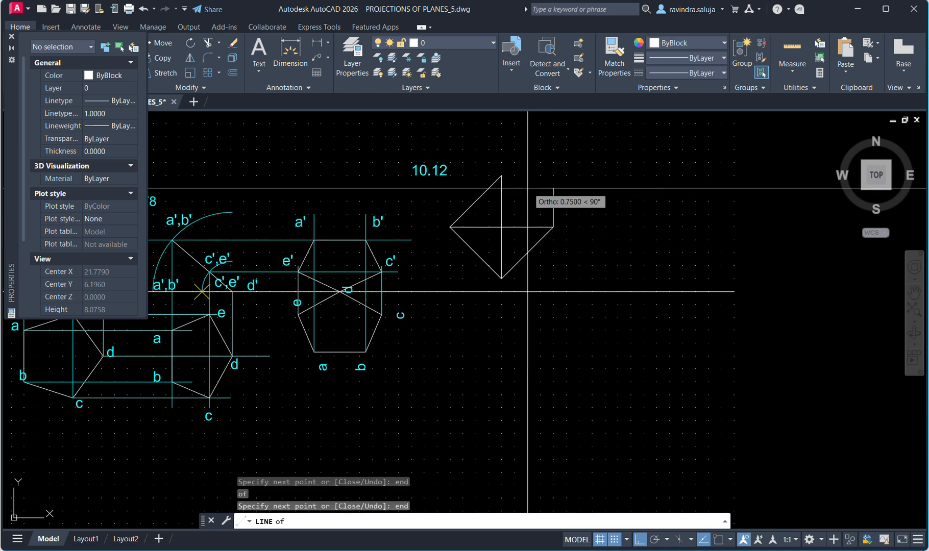
pyautogui.click(502, 175)
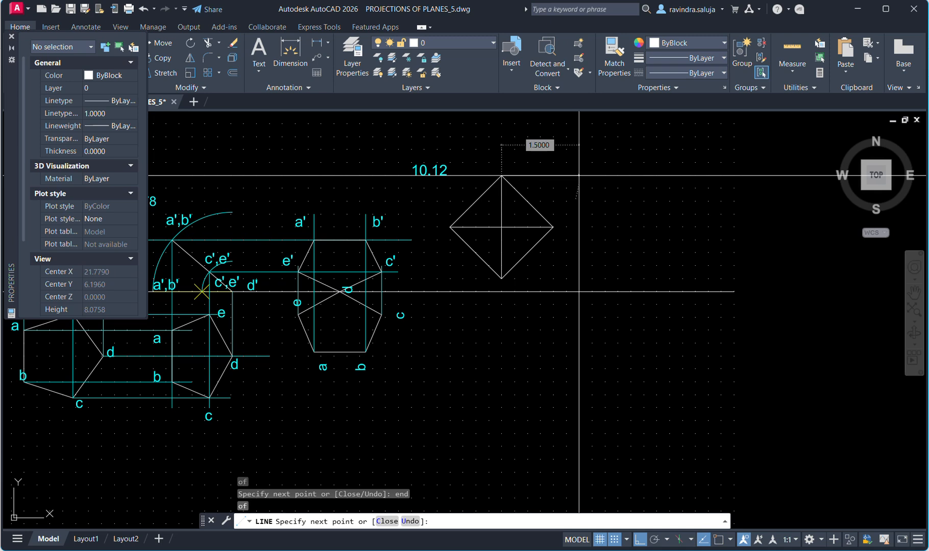
pyautogui.press('Escape')
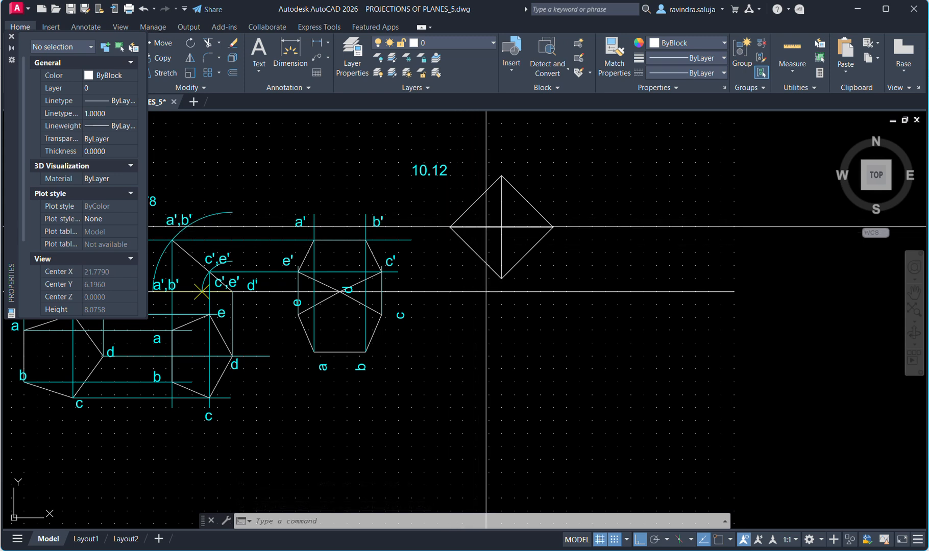
pyautogui.click(498, 227)
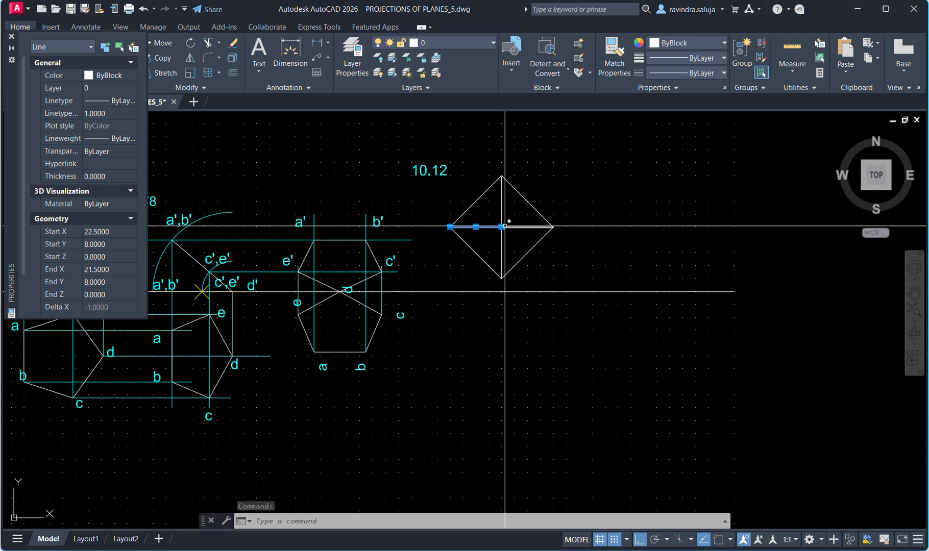
pyautogui.press('Escape')
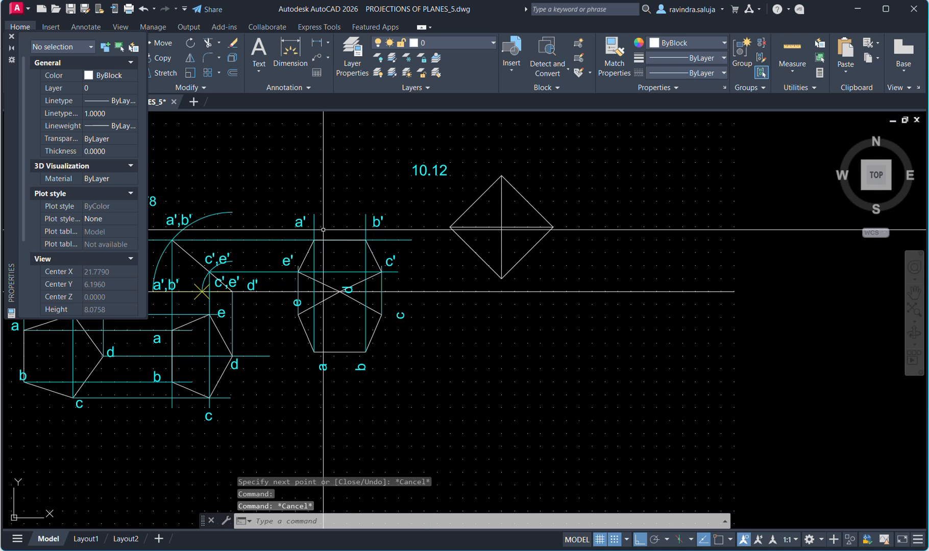
# Copy the existing a' label to the square's left corner and the b' label to its bottom corner
pyautogui.click(301, 222)
pyautogui.hotkey('ctrl', 'c')
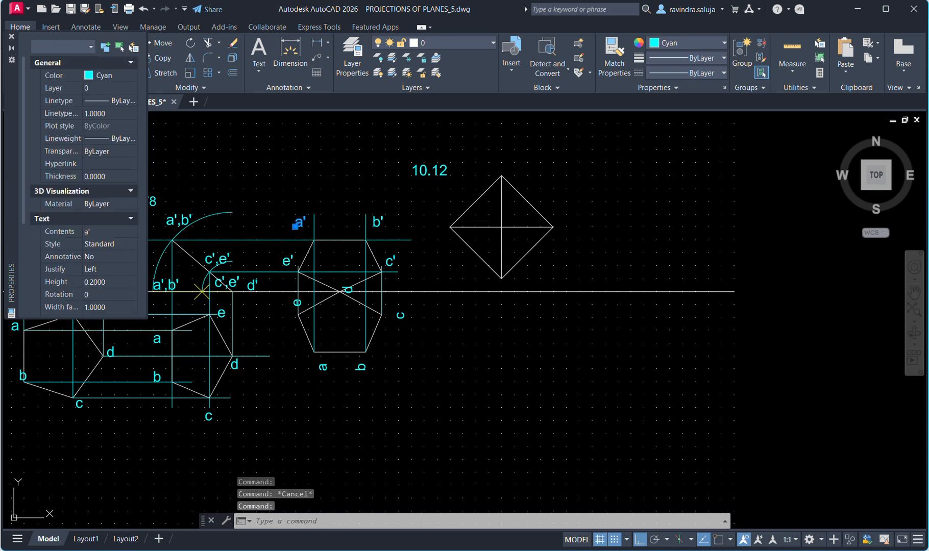
pyautogui.hotkey('ctrl', 'v')
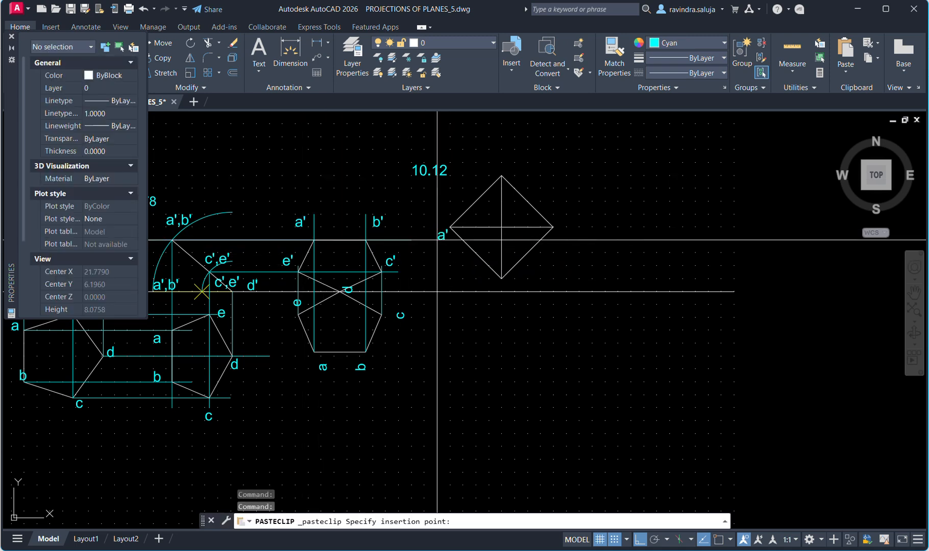
pyautogui.click(437, 240)
pyautogui.click(376, 223)
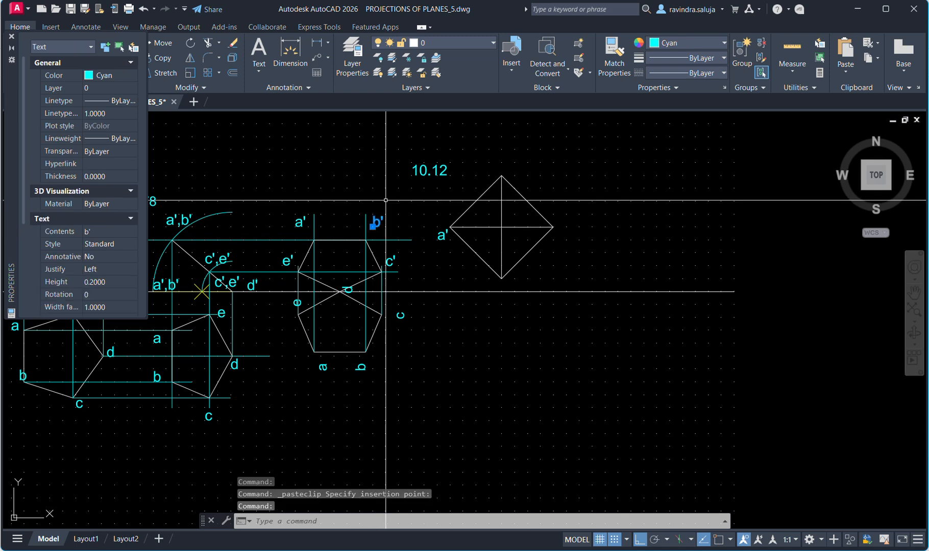
pyautogui.hotkey('ctrl', 'c')
pyautogui.hotkey('ctrl', 'v')
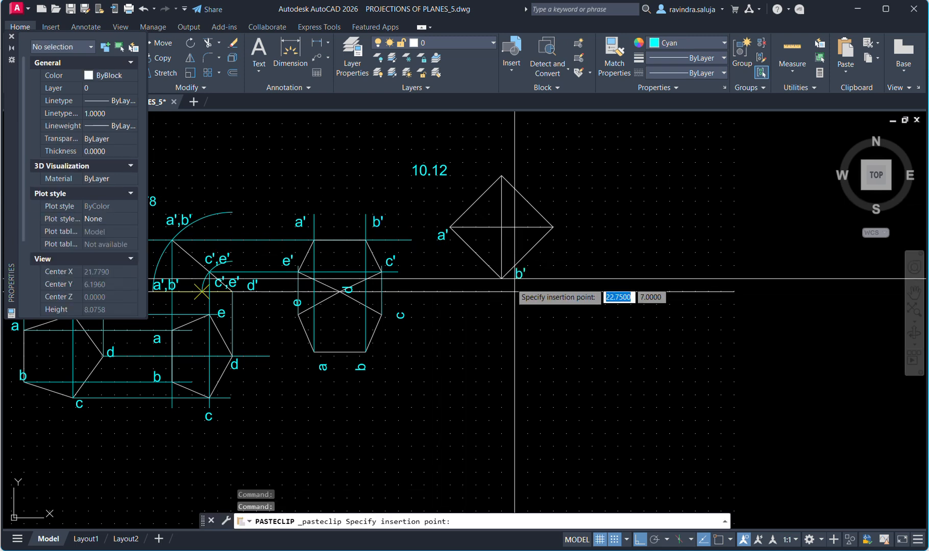
pyautogui.click(508, 282)
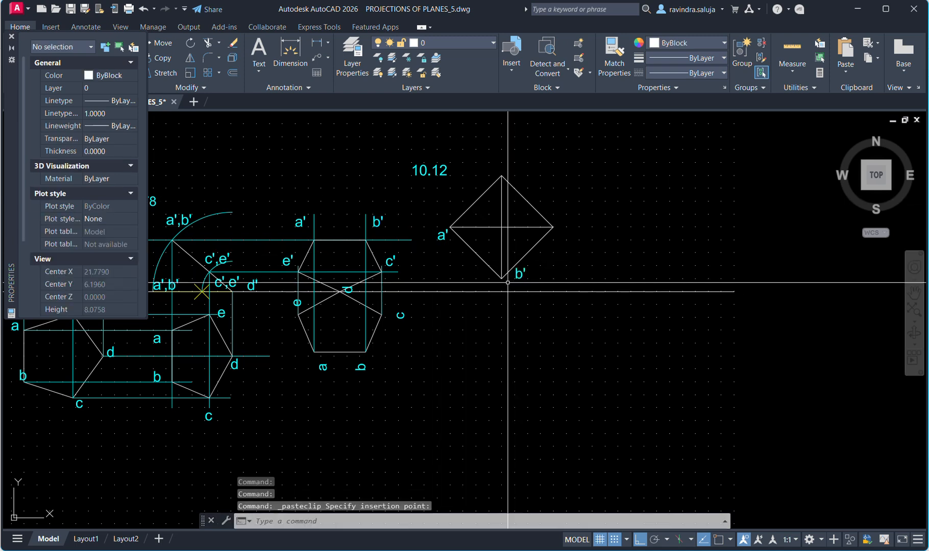
# Copy the existing c' label to the square's right corner
pyautogui.click(391, 259)
pyautogui.hotkey('ctrl', 'c')
pyautogui.hotkey('ctrl', 'v')
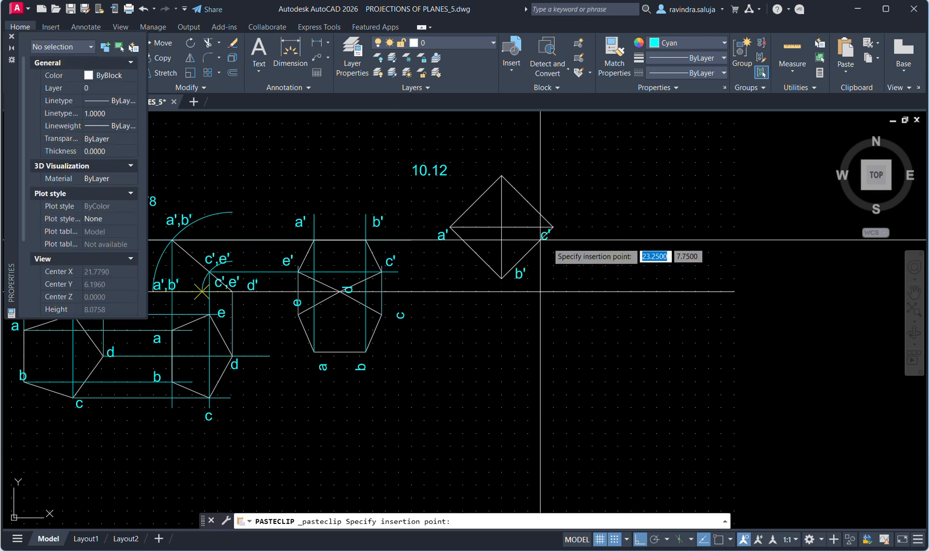
pyautogui.click(547, 245)
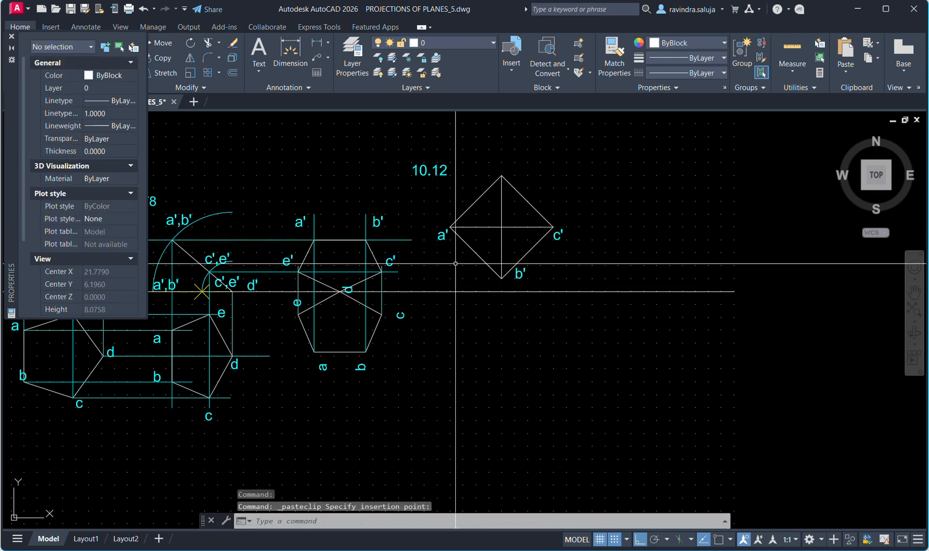
# Paste another copy of the c' label above the square's top corner and change its text to d'
pyautogui.hotkey('ctrl', 'v')
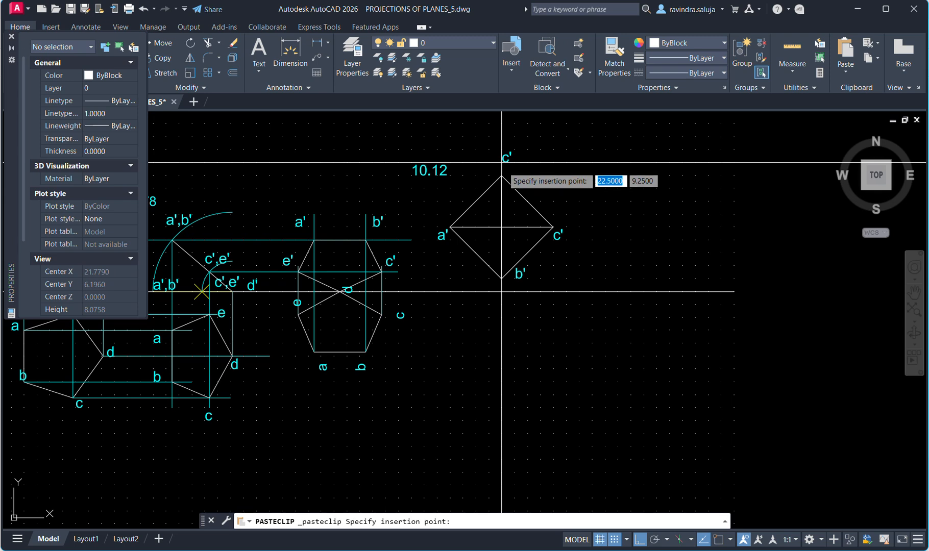
pyautogui.click(504, 161)
pyautogui.doubleClick(505, 159)
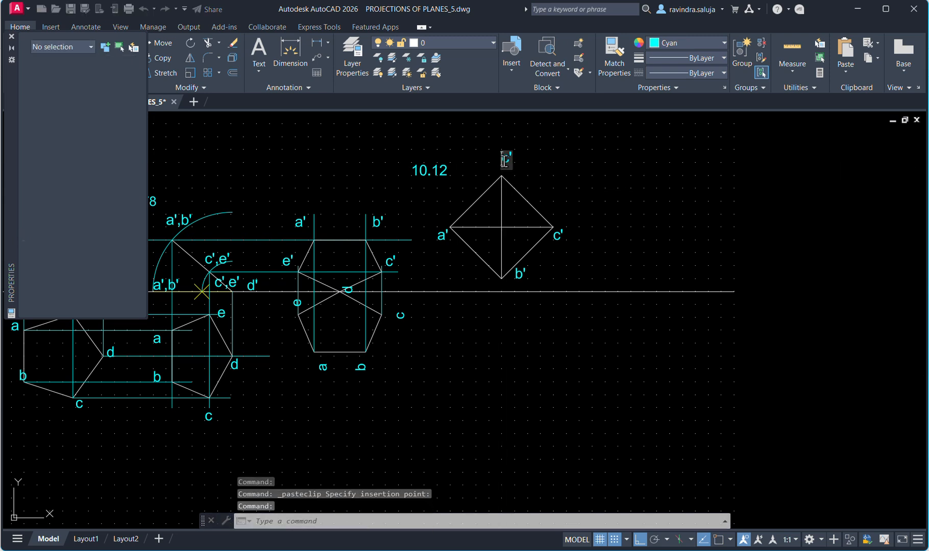
pyautogui.write("d'")
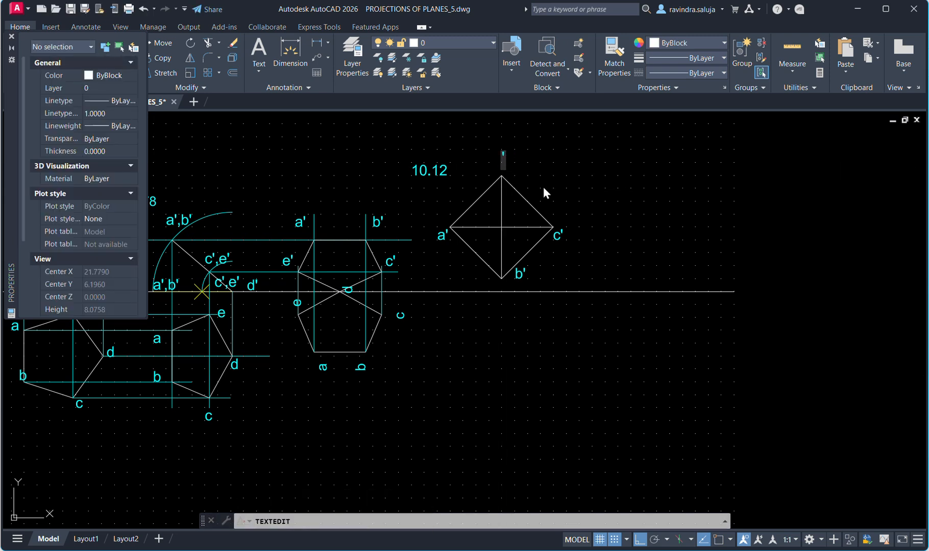
pyautogui.click(544, 188)
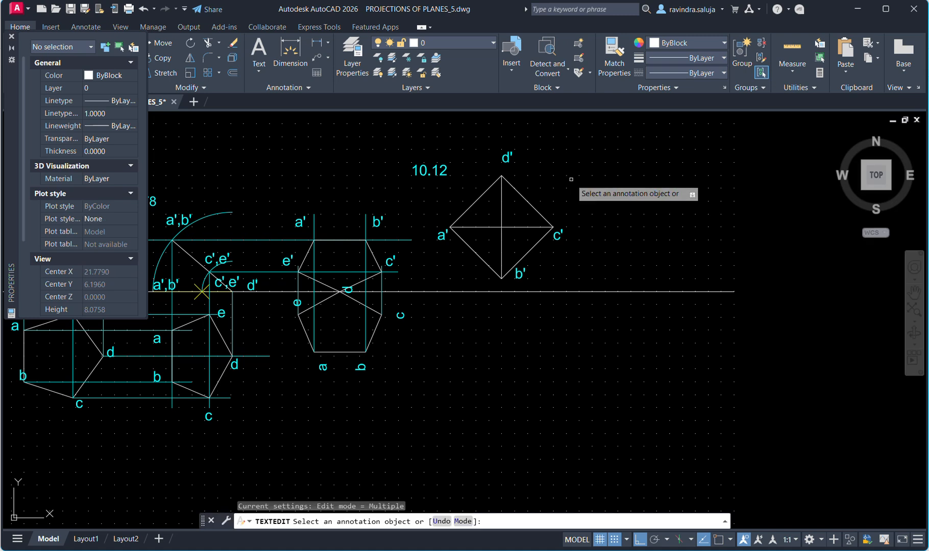
# Draw the horizontal top-view line below XY spanning from beneath a' to beneath c', and erase the vertical segment used to align it
pyautogui.press('Escape')
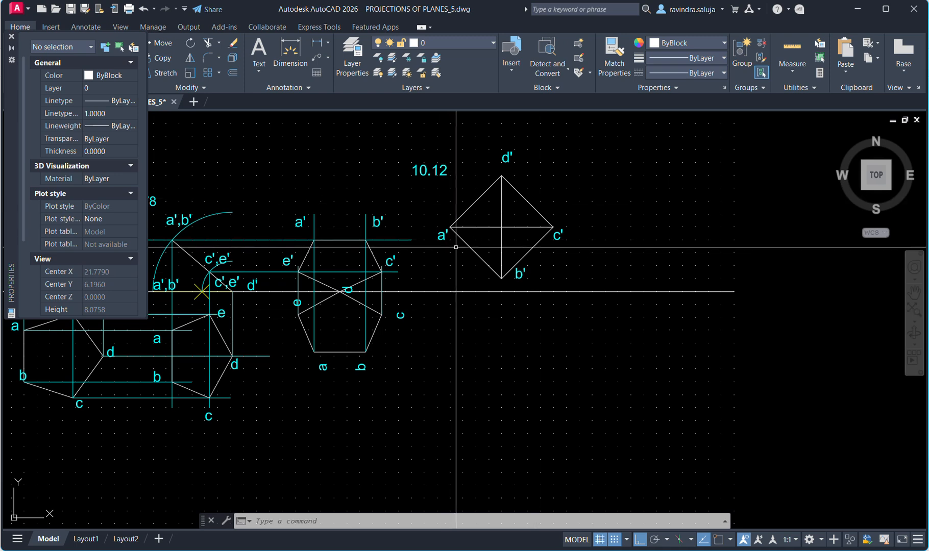
pyautogui.write('l')
pyautogui.press('Return')
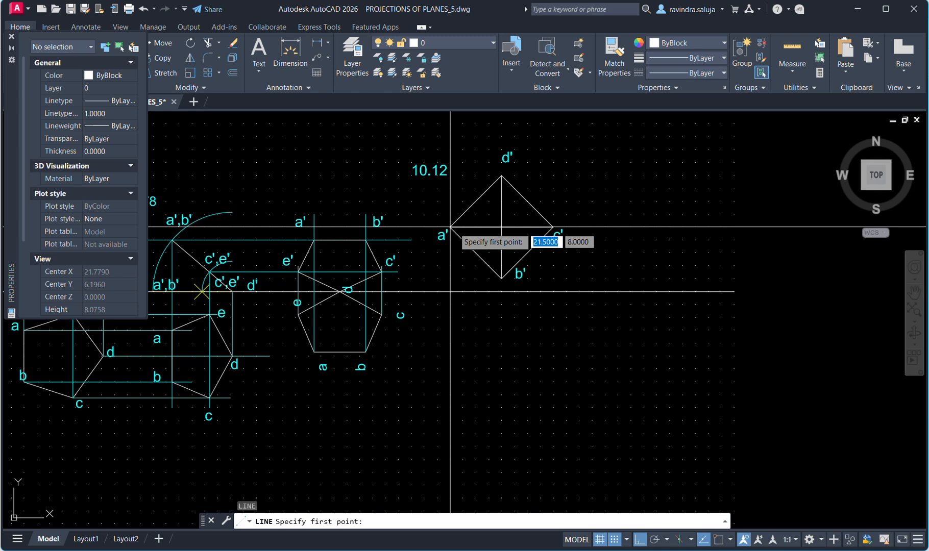
pyautogui.click(449, 227)
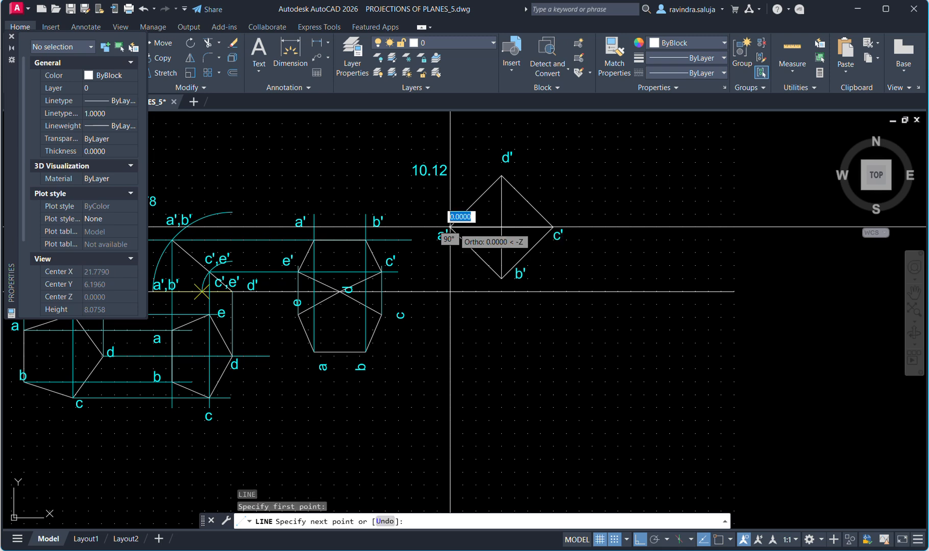
pyautogui.click(450, 317)
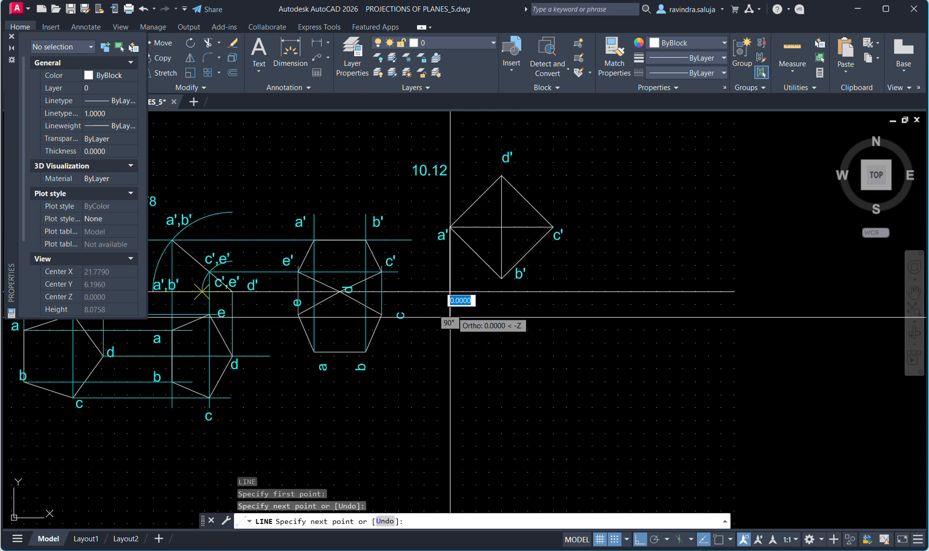
pyautogui.click(554, 318)
pyautogui.press('Escape')
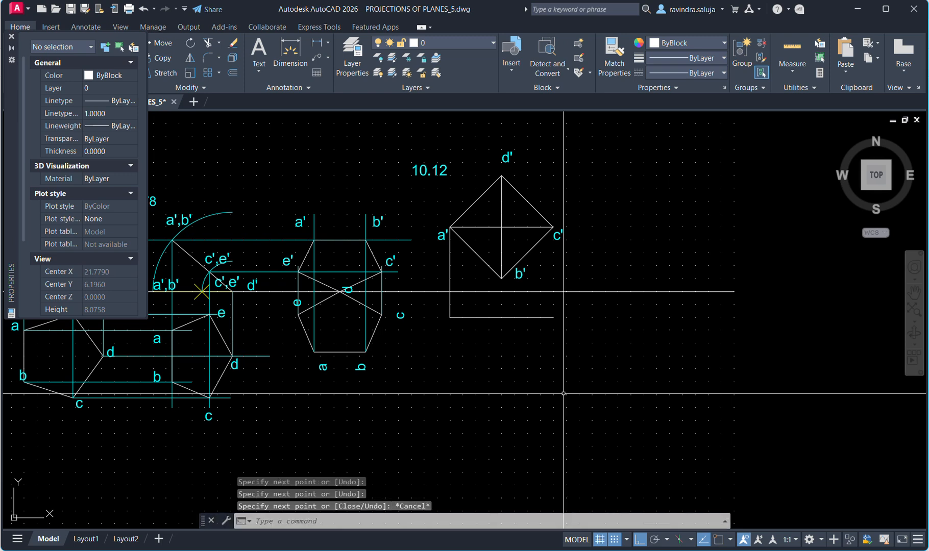
pyautogui.click(450, 301)
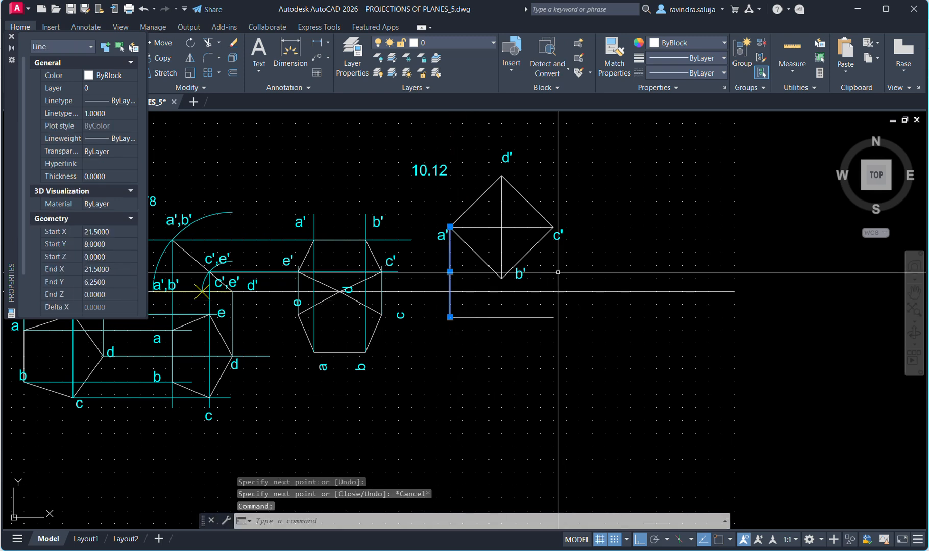
pyautogui.press('Delete')
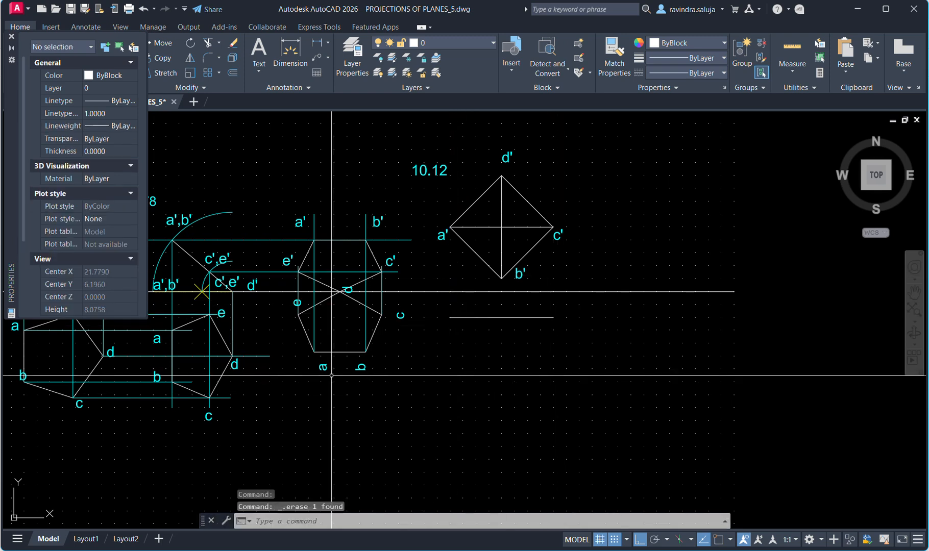
# Copy the existing a label to the left end of the top-view line below the square
pyautogui.click(155, 339)
pyautogui.hotkey('ctrl', 'c')
pyautogui.hotkey('ctrl', 'v')
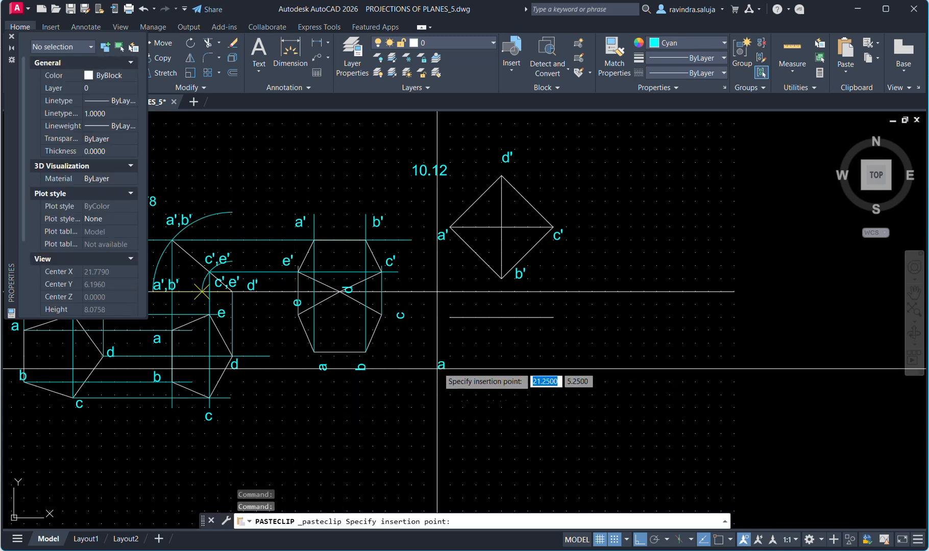
pyautogui.click(437, 331)
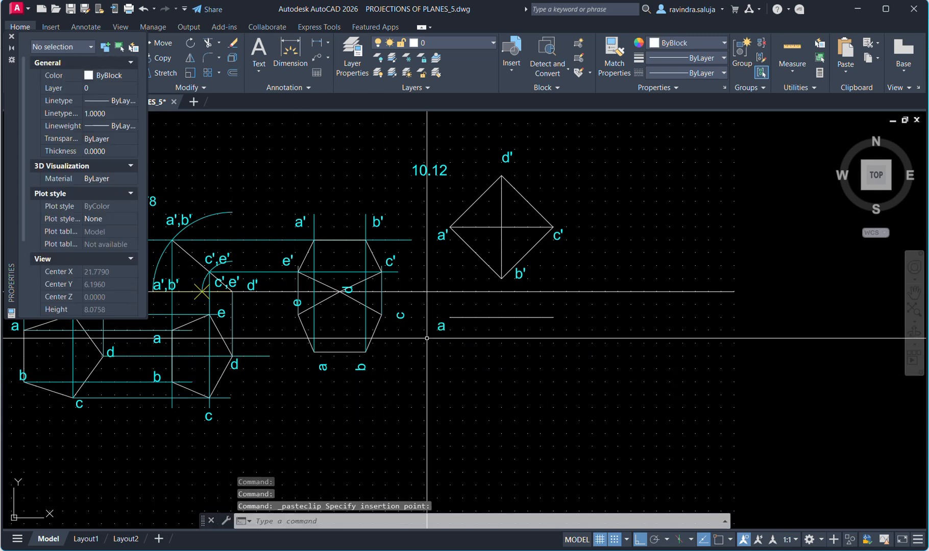
pyautogui.click(233, 364)
pyautogui.press('Escape')
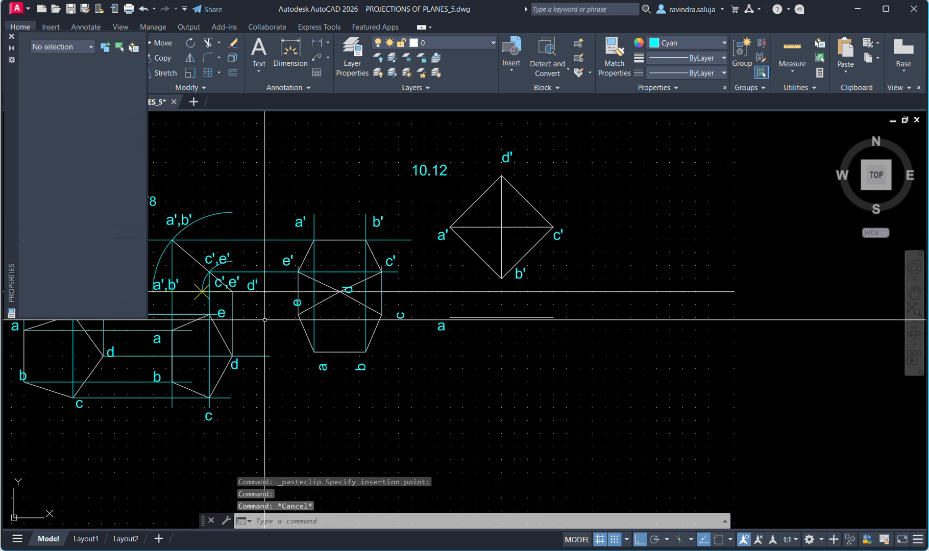
# Copy the existing c label to just below the right end of the top-view line
pyautogui.click(211, 415)
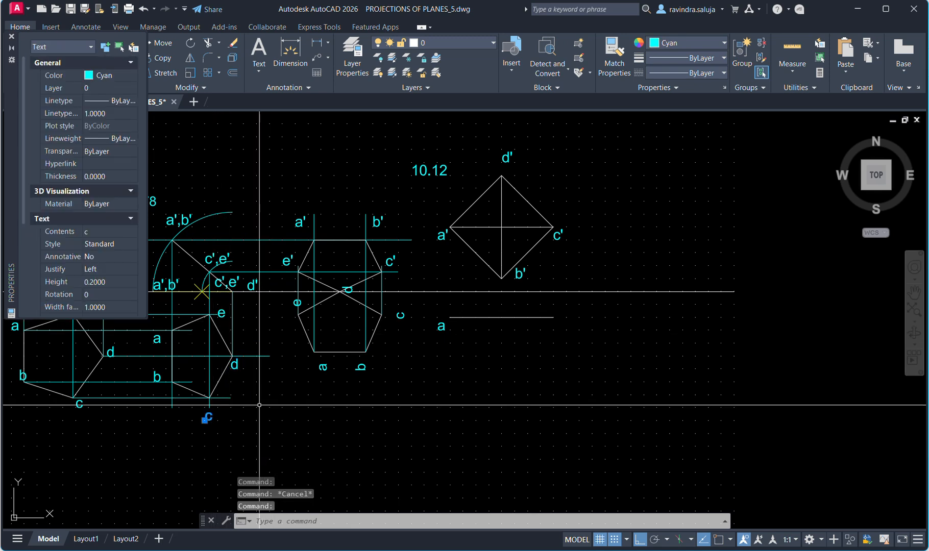
pyautogui.hotkey('ctrl', 'c')
pyautogui.hotkey('ctrl', 'v')
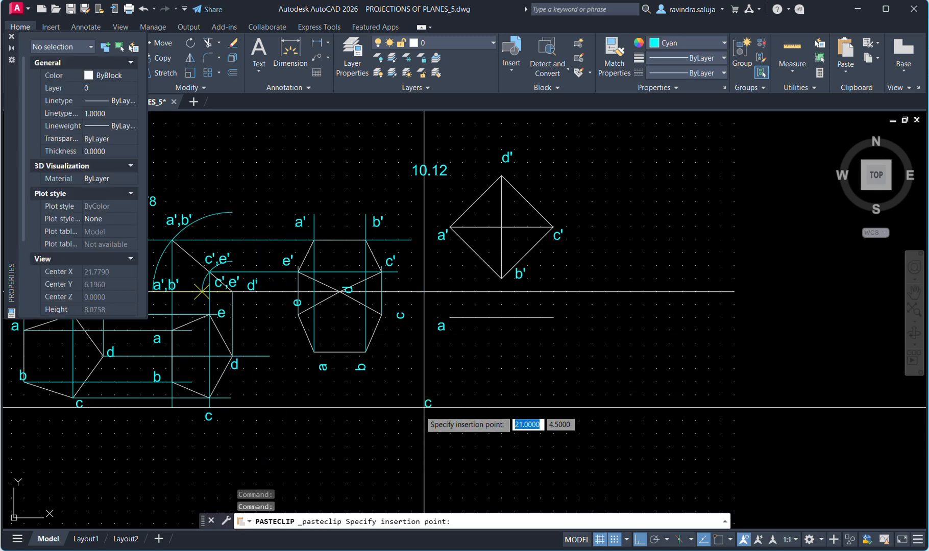
pyautogui.click(554, 343)
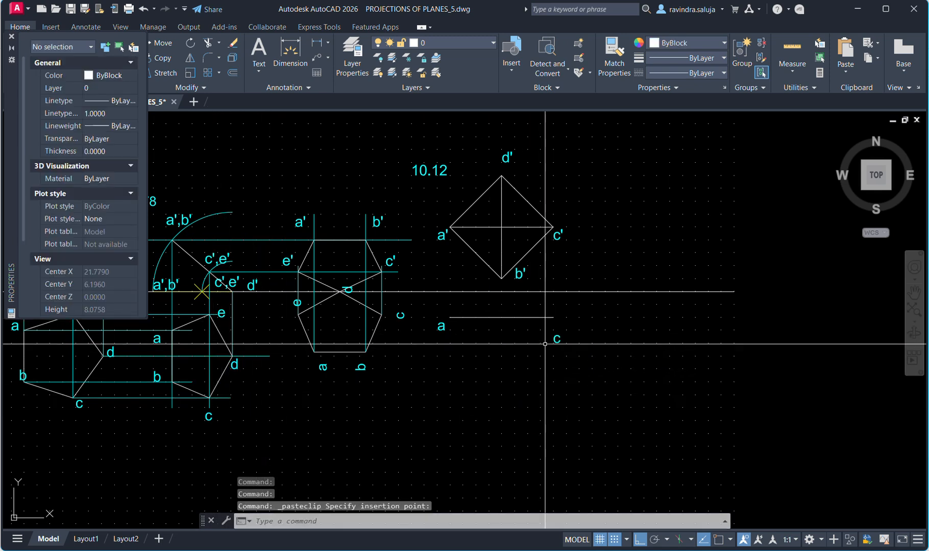
# Copy the existing b and d labels side by side beneath the middle of the top-view line
pyautogui.click(159, 378)
pyautogui.hotkey('ctrl', 'c')
pyautogui.hotkey('ctrl', 'v')
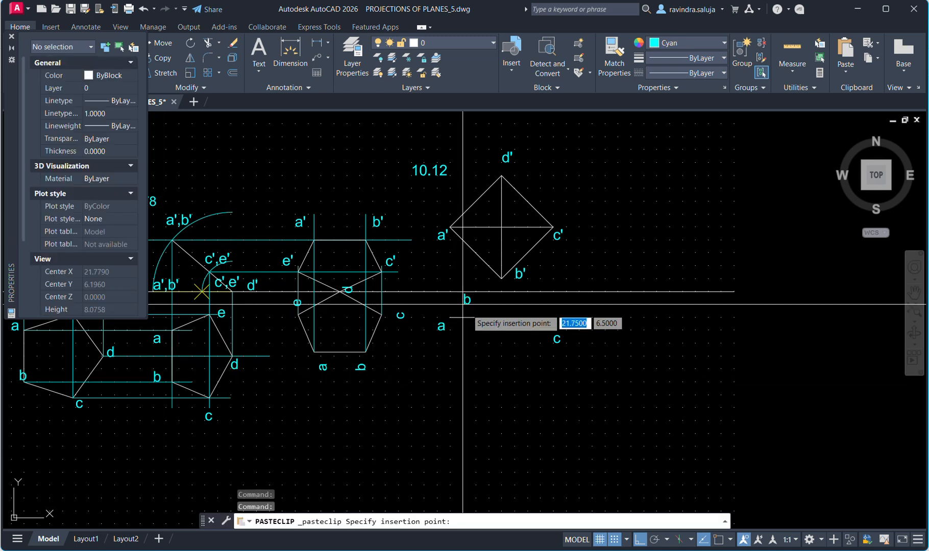
pyautogui.click(502, 331)
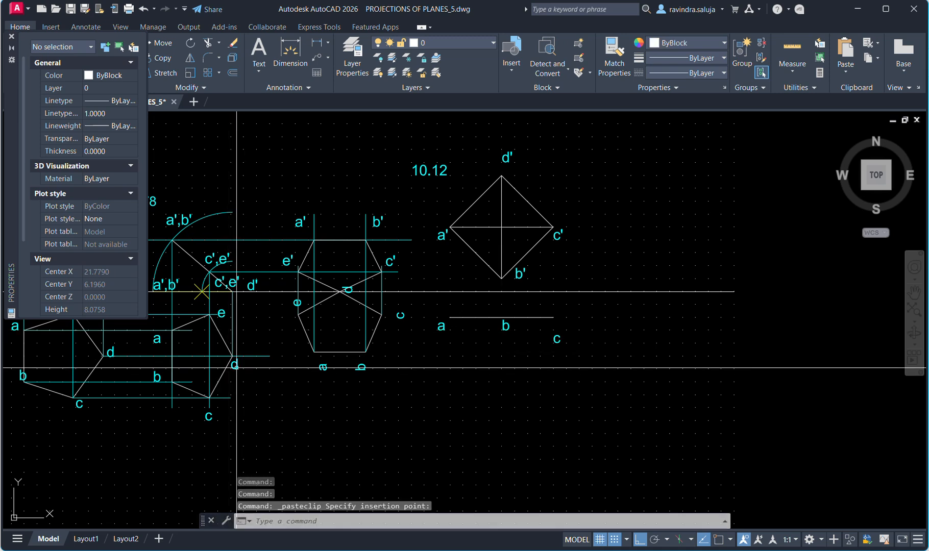
pyautogui.click(228, 362)
pyautogui.hotkey('ctrl', 'v')
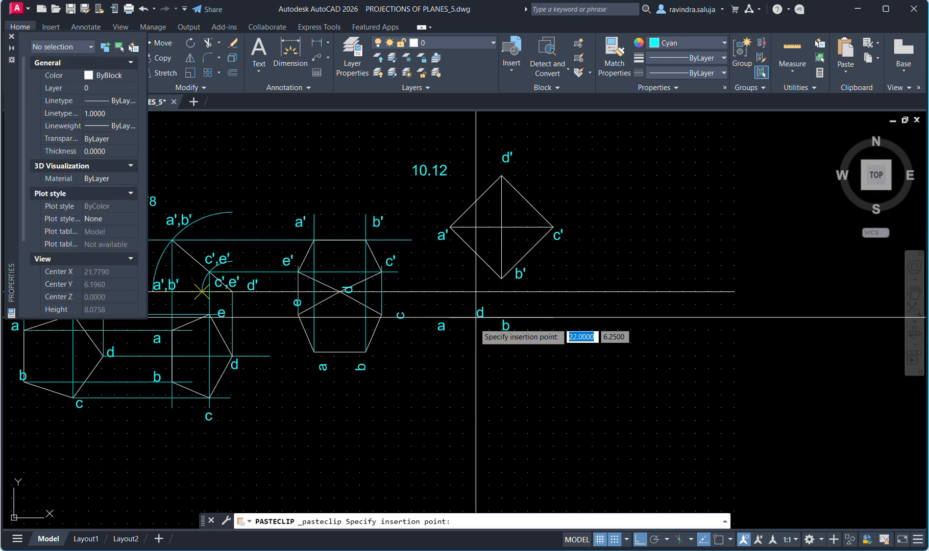
pyautogui.click(515, 331)
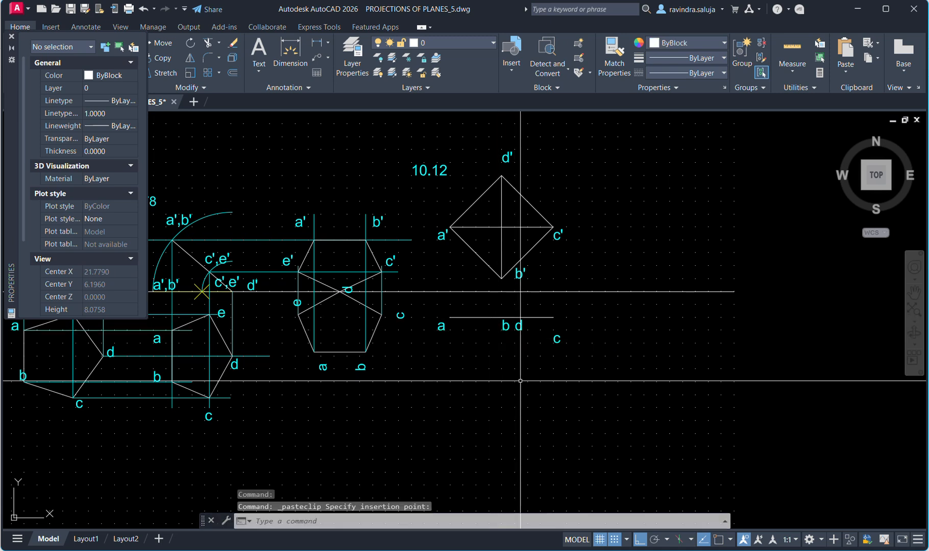
# Place a point at the middle of the top-view line, directly beneath corner b'
pyautogui.write('point')
pyautogui.press('Return')
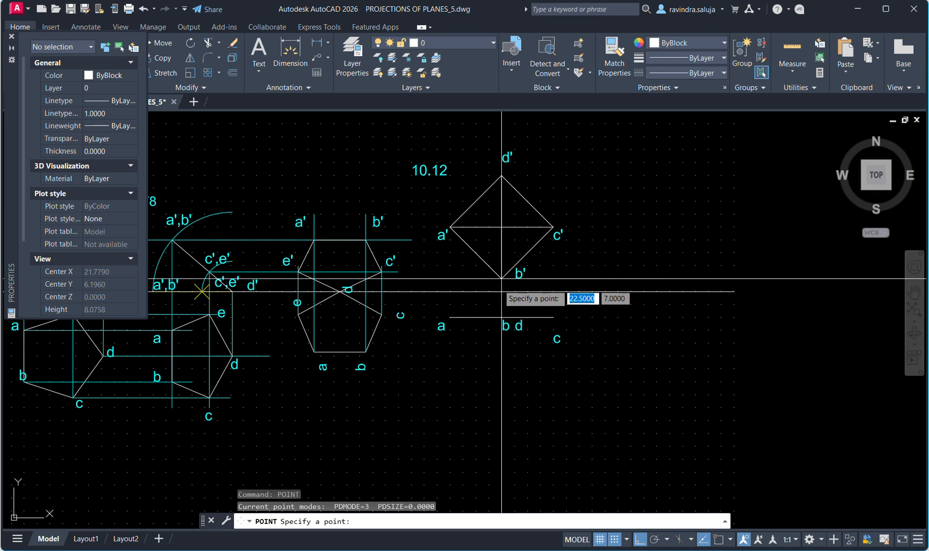
pyautogui.click(501, 317)
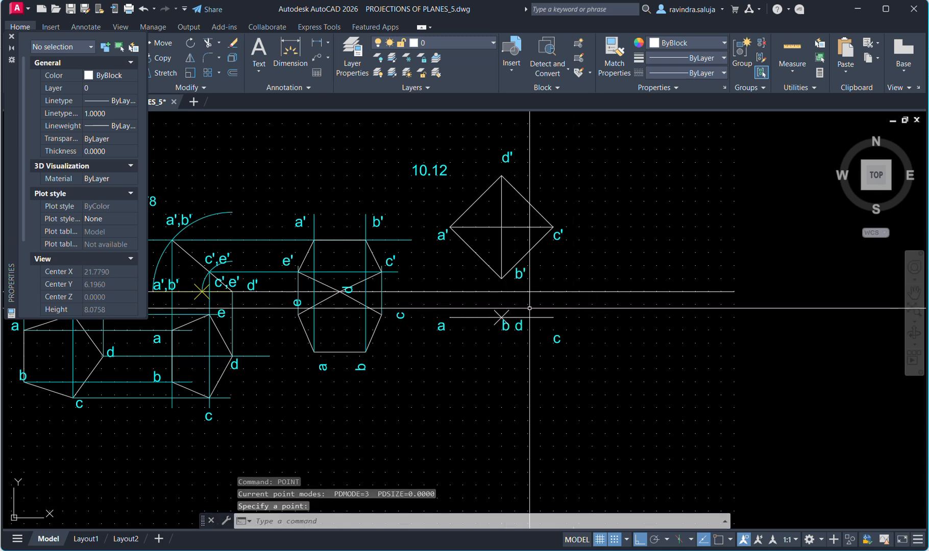
pyautogui.press('Escape')
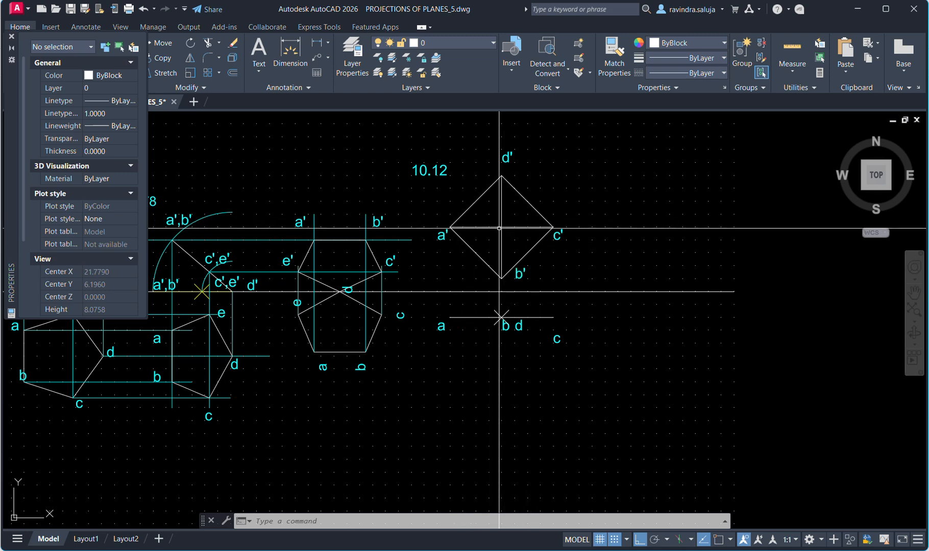
# Draw a vertical diagonal about 2 units long to the right of the square, spanning the heights of d' and b'
pyautogui.write('l')
pyautogui.press('Return')
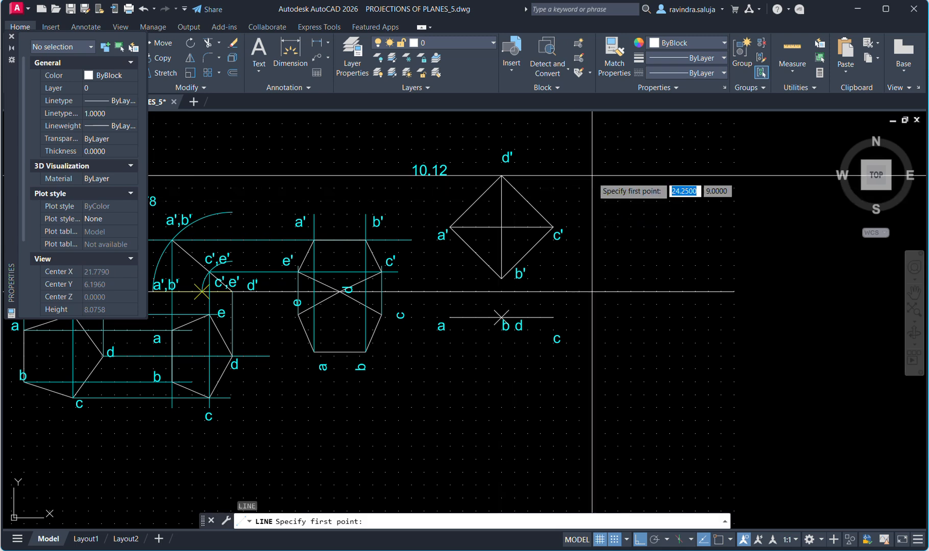
pyautogui.click(644, 175)
pyautogui.click(644, 279)
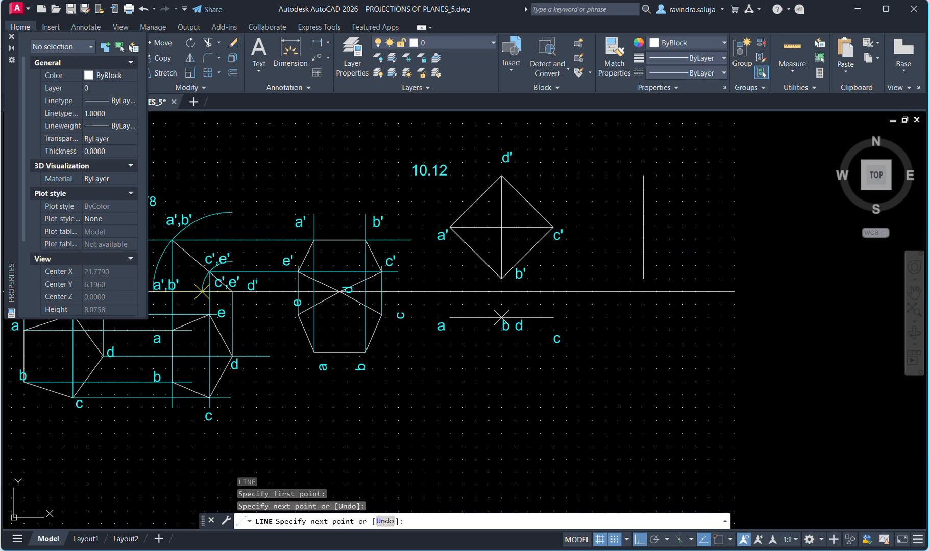
pyautogui.press('Escape')
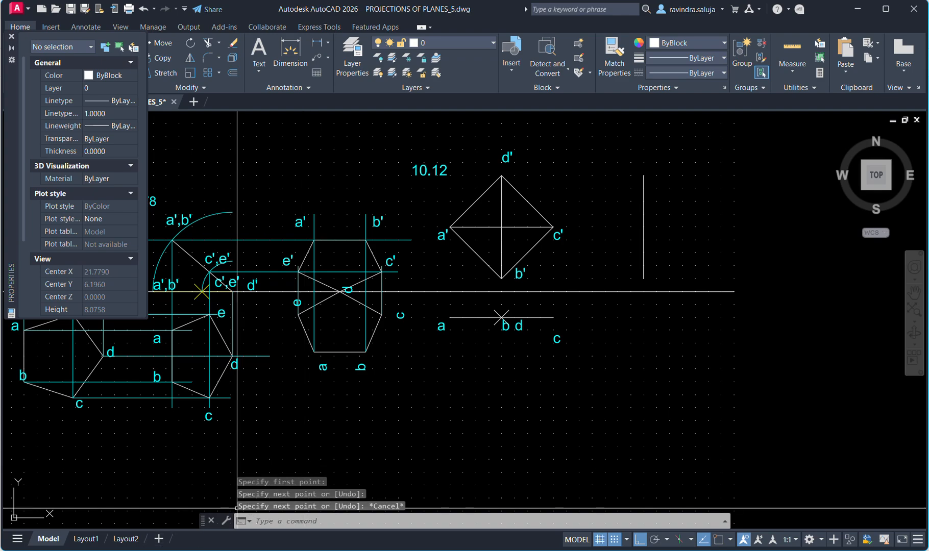
# Check problem 10.12 in the PDF and draw a 0.75-unit horizontal line leftward from the midpoint of the new vertical diagonal
pyautogui.moveTo(127, 541)
pyautogui.click(139, 518)
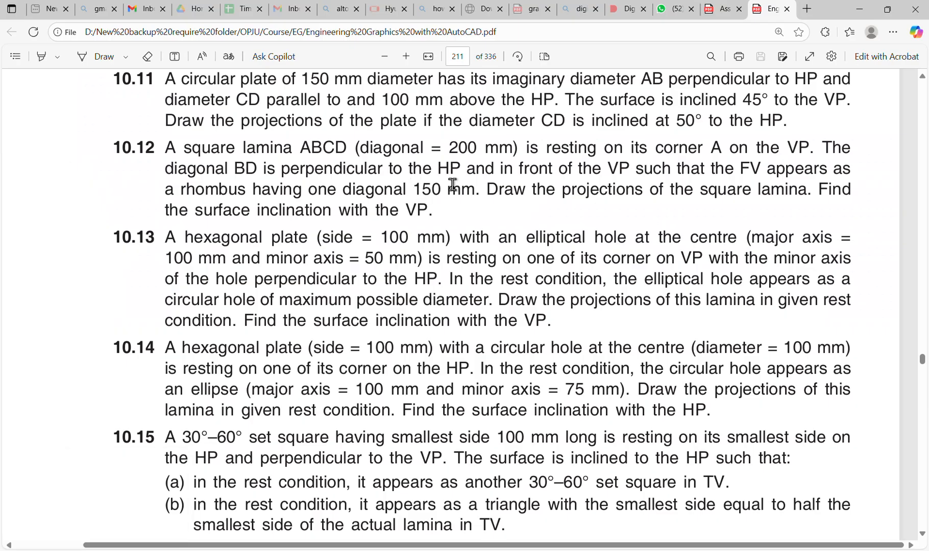
pyautogui.click(857, 7)
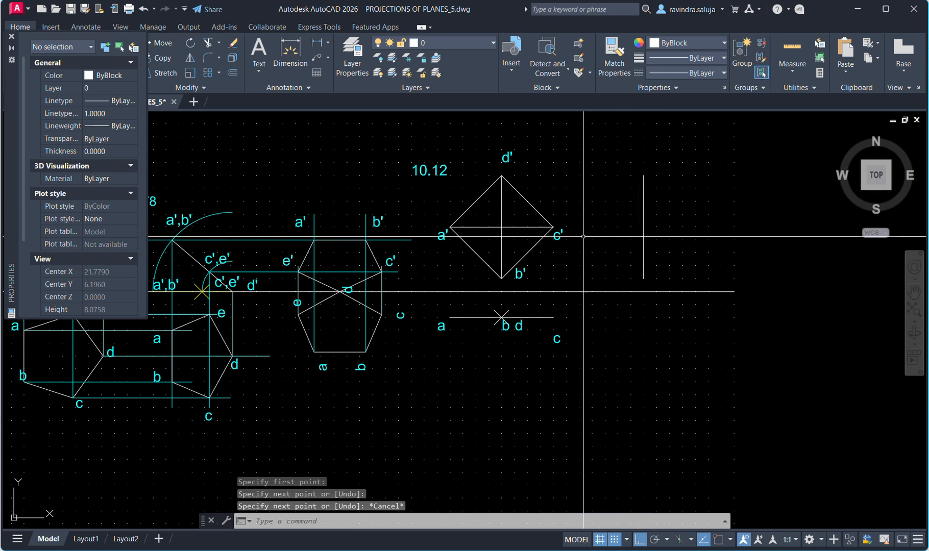
pyautogui.press('Return')
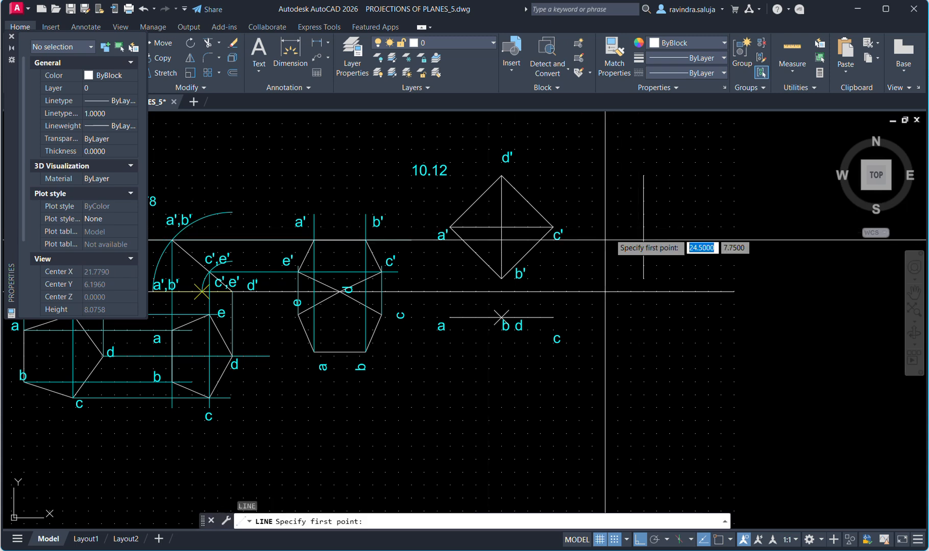
pyautogui.click(644, 227)
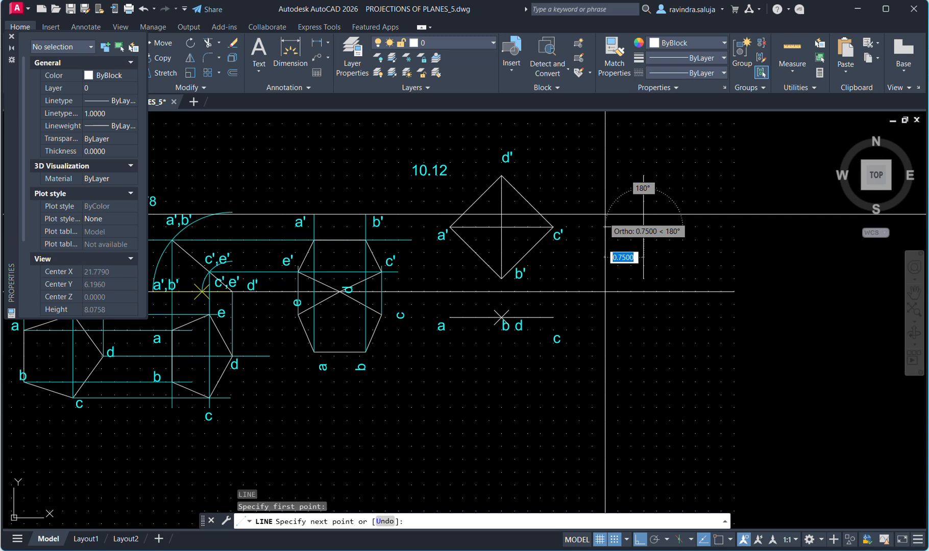
pyautogui.write('0.75')
pyautogui.press('Return')
pyautogui.press('Return')
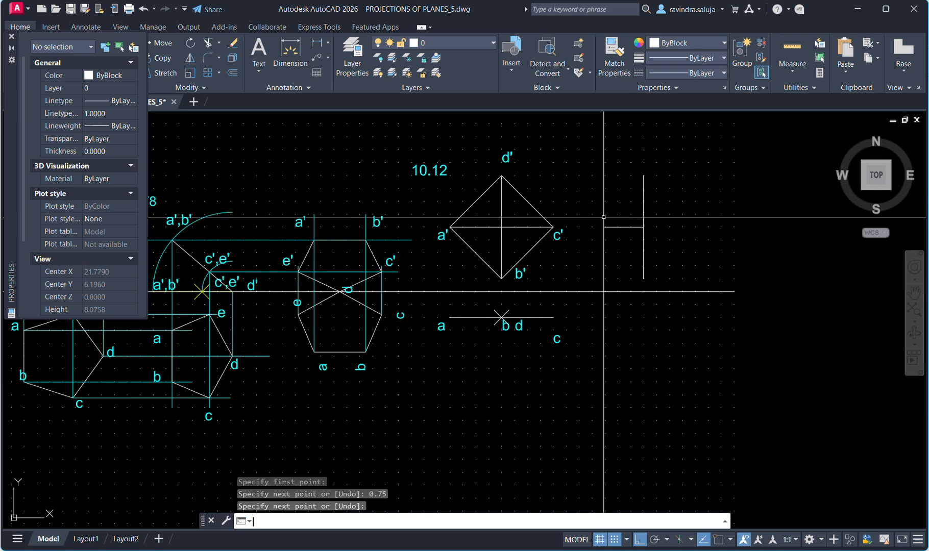
pyautogui.press('Escape')
# Draw a 0.75-unit horizontal line rightward from the intersection of the vertical diagonal and the left half-diagonal
pyautogui.press('Return')
pyautogui.write('int')
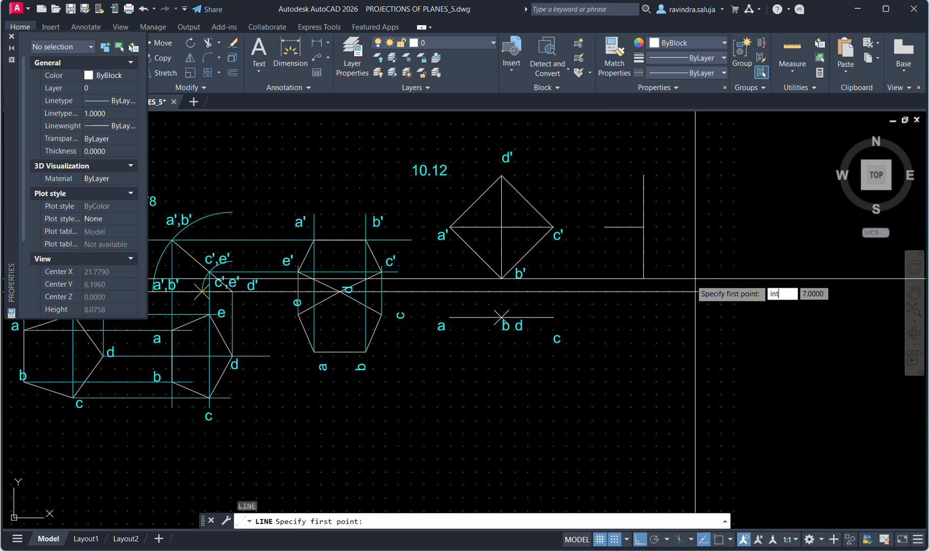
pyautogui.press('Return')
pyautogui.click(644, 227)
pyautogui.write('0.75')
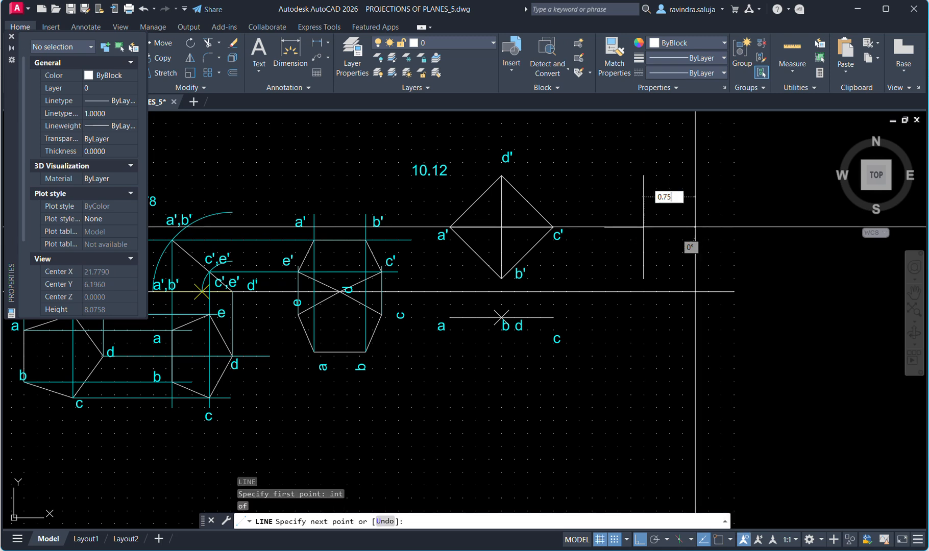
pyautogui.press('Return')
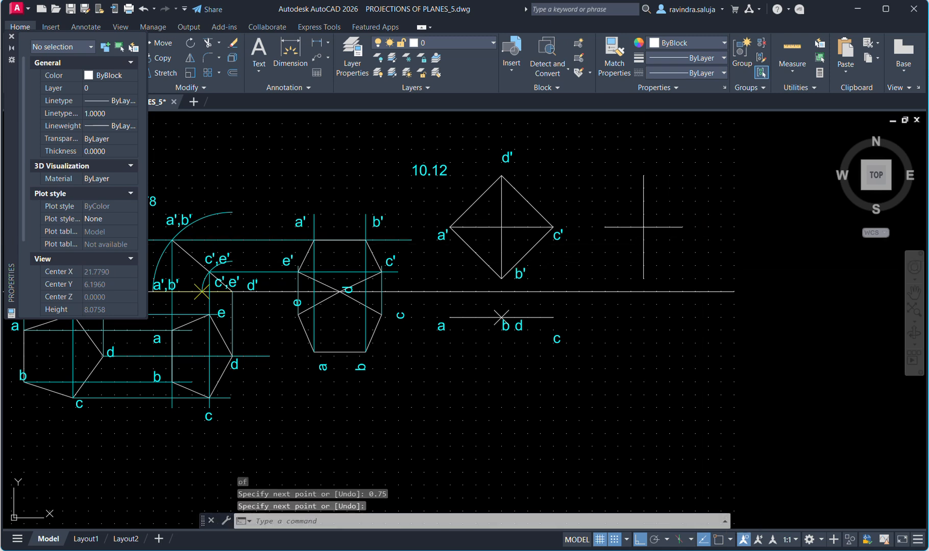
pyautogui.press('Escape')
# Draw the second front view's two left rhombus sides, joining the vertical diagonal's upper end, the horizontal diagonal's left end and the vertical diagonal's lower end
pyautogui.press('Return')
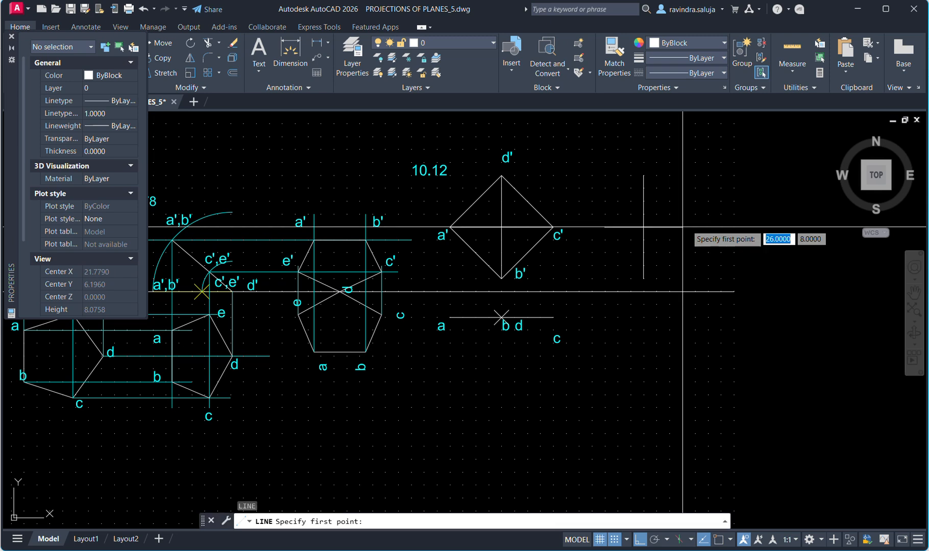
pyautogui.write('end')
pyautogui.press('Return')
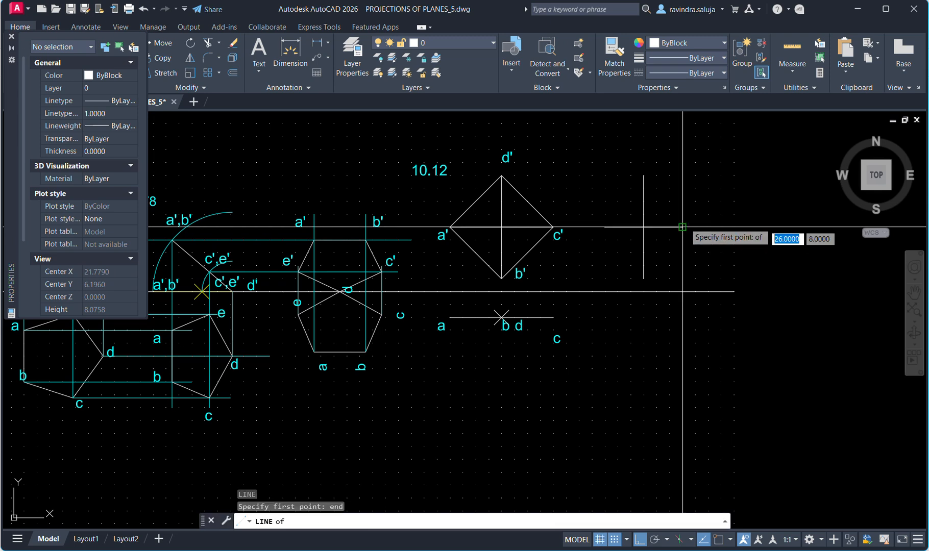
pyautogui.click(644, 175)
pyautogui.write('end')
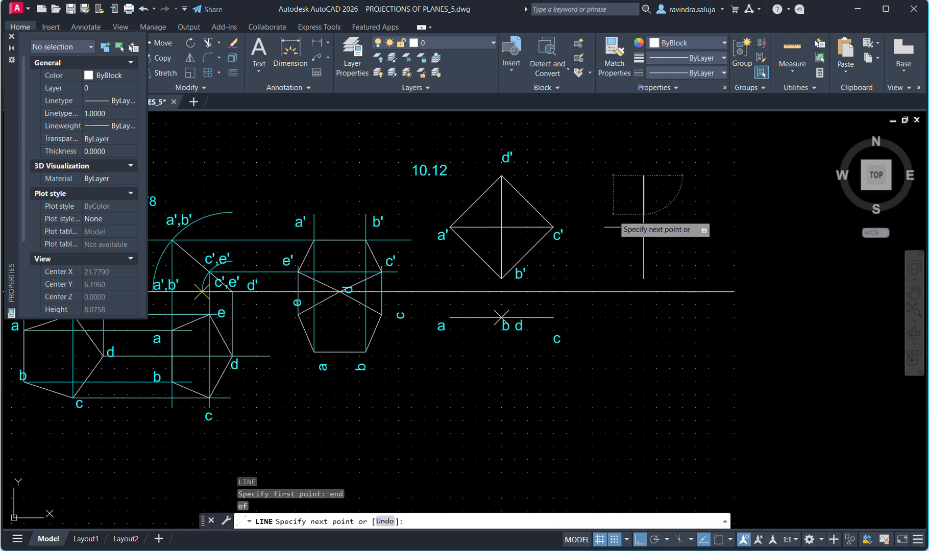
pyautogui.press('Return')
pyautogui.click(605, 226)
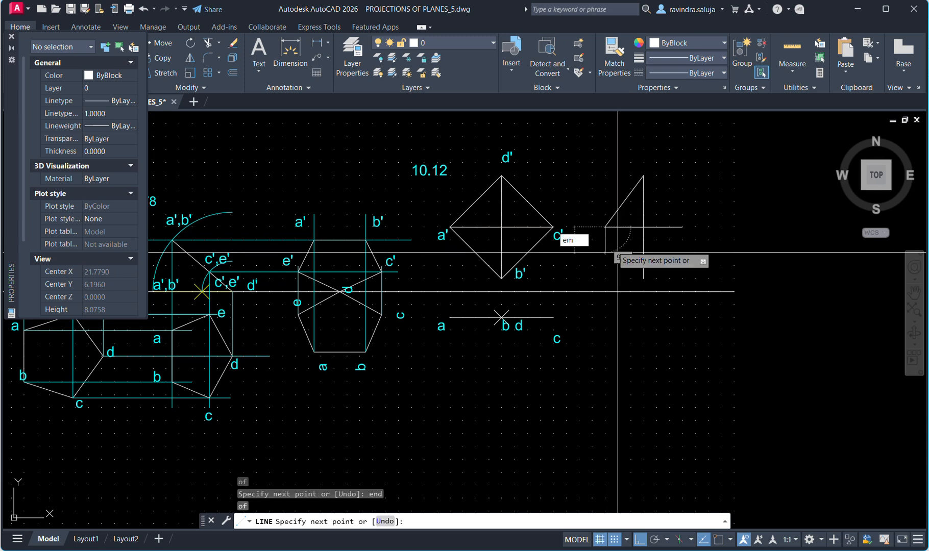
pyautogui.write('end')
pyautogui.press('Return')
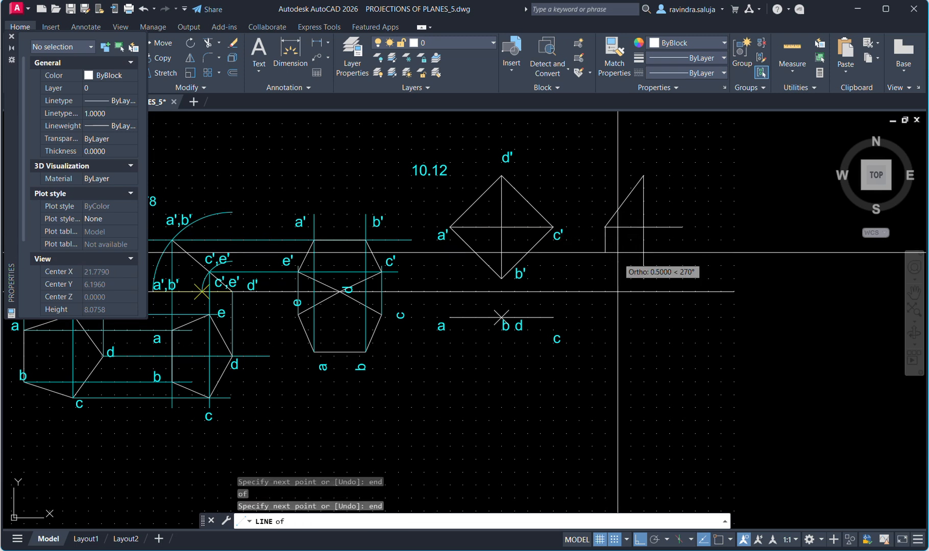
pyautogui.click(644, 279)
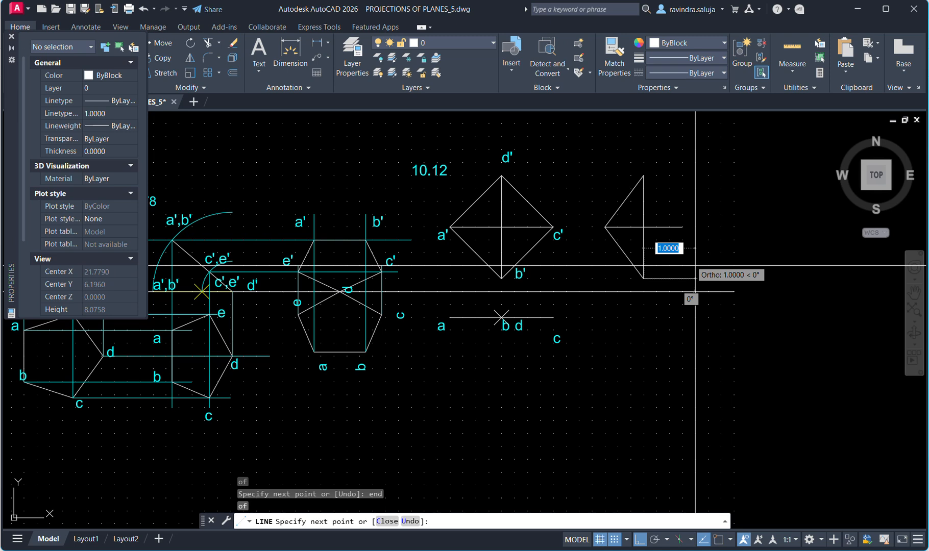
# Close the rhombus with two sides from its lower corner through the horizontal diagonal's right end to the upper corner
pyautogui.write('end')
pyautogui.press('Return')
pyautogui.click(683, 227)
pyautogui.write('end')
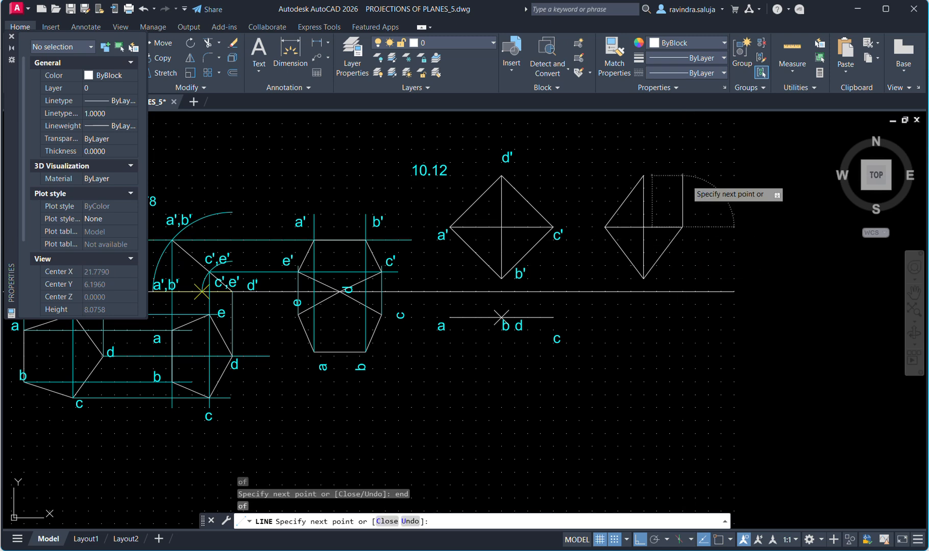
pyautogui.press('Return')
pyautogui.click(643, 188)
pyautogui.press('Escape')
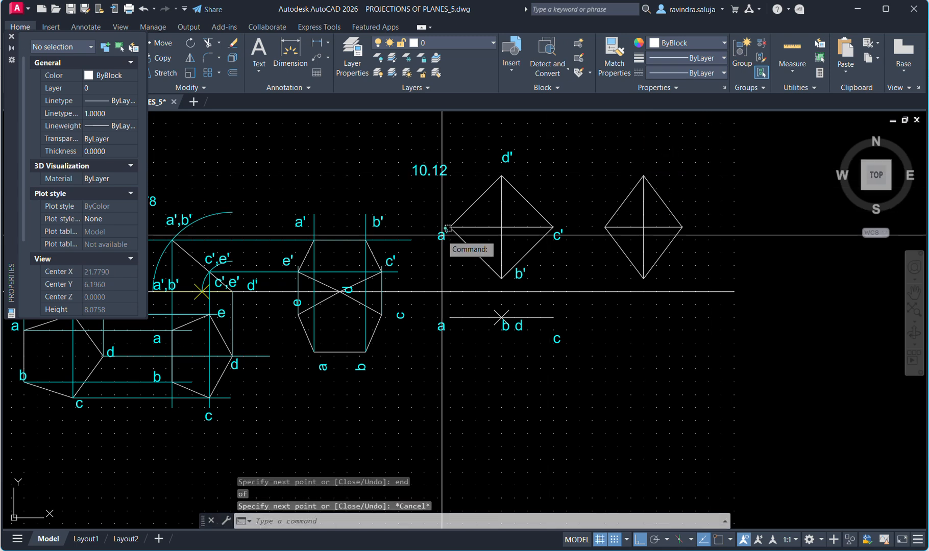
# Copy the labels a' and c' from the square to the left and right corners of the rhombus
pyautogui.click(442, 235)
pyautogui.hotkey('ctrl', 'c')
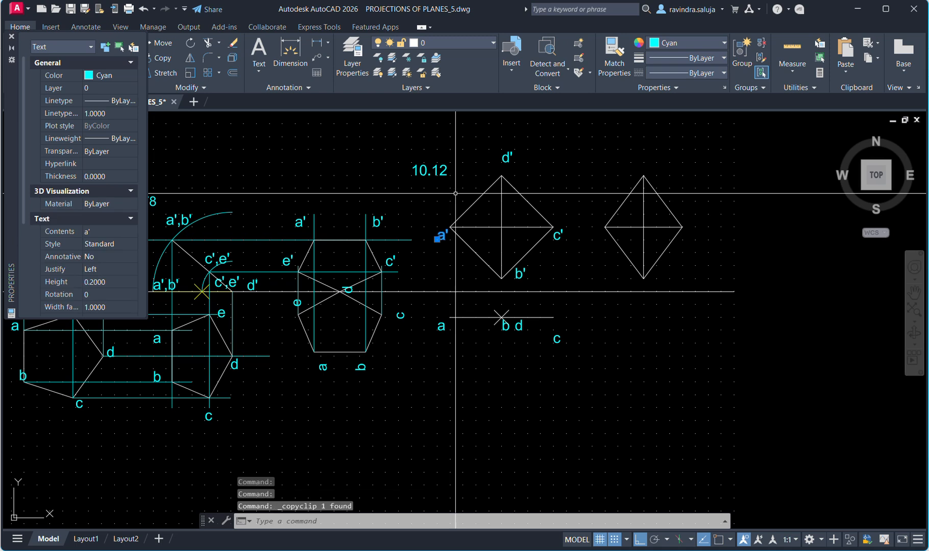
pyautogui.hotkey('ctrl', 'v')
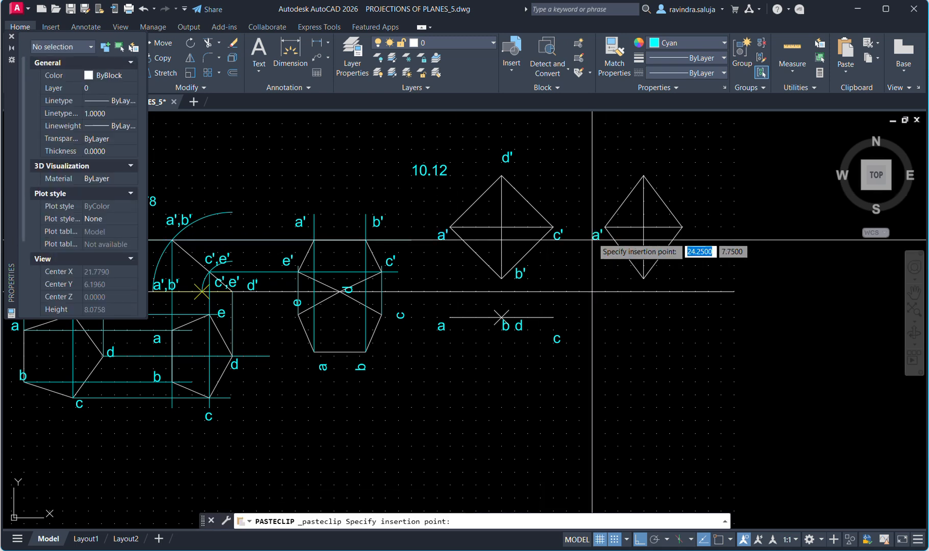
pyautogui.click(593, 237)
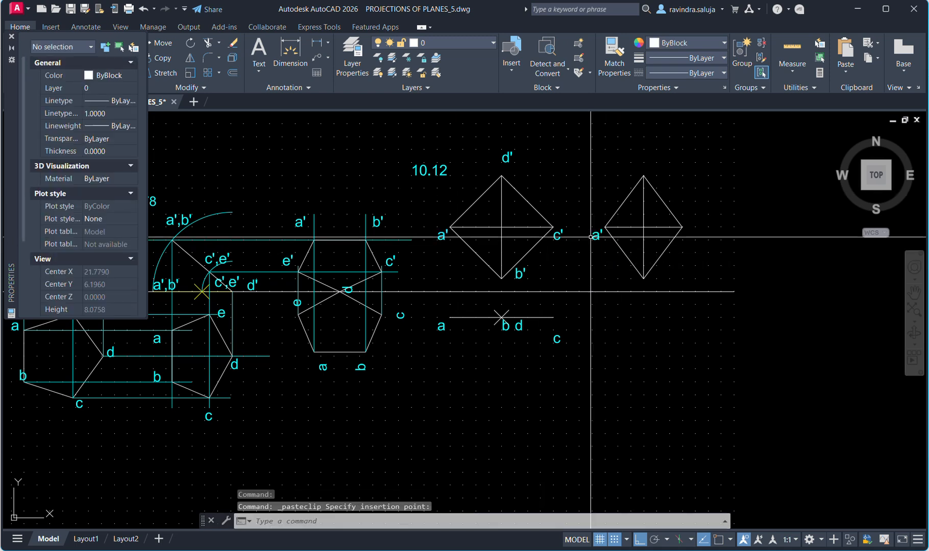
pyautogui.click(559, 232)
pyautogui.hotkey('ctrl', 'c')
pyautogui.hotkey('ctrl', 'v')
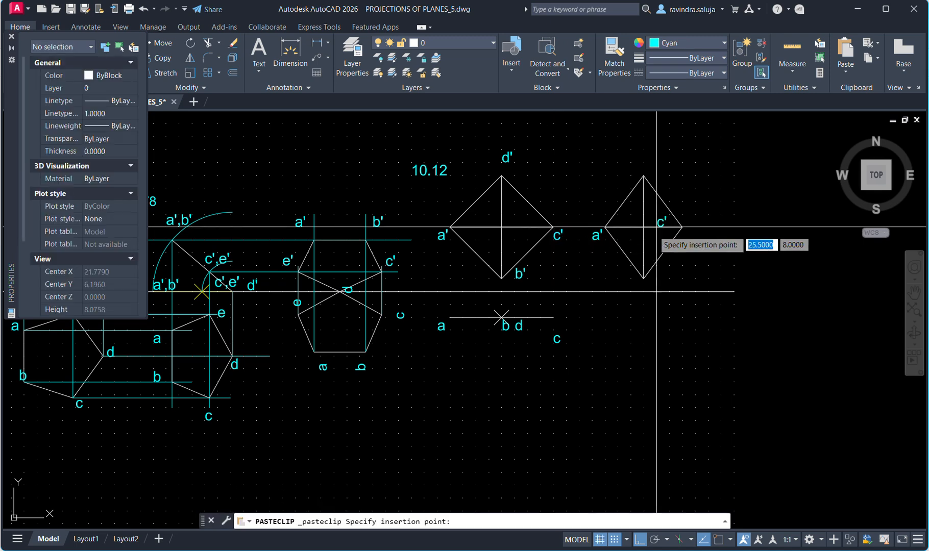
pyautogui.click(682, 240)
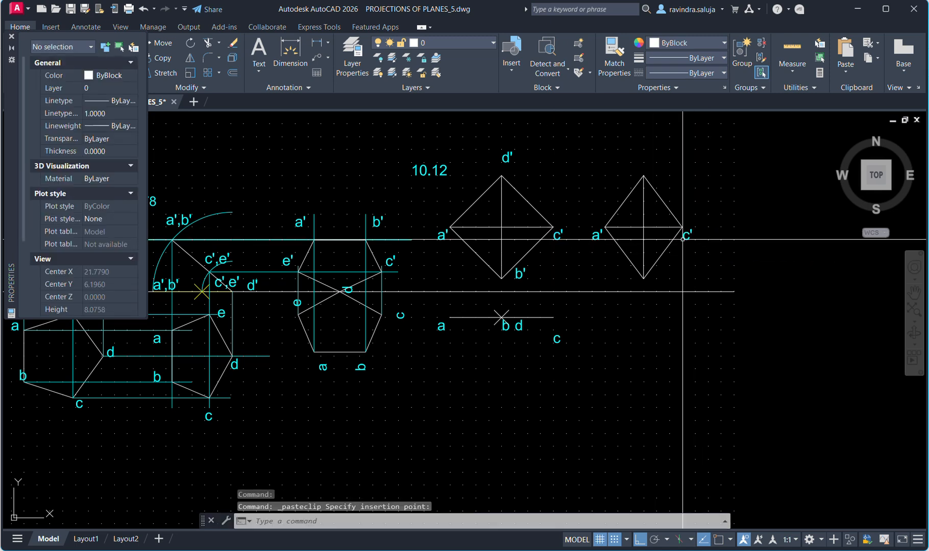
# Copy the labels d' and b' from the square to the upper and lower corners of the rhombus
pyautogui.click(508, 156)
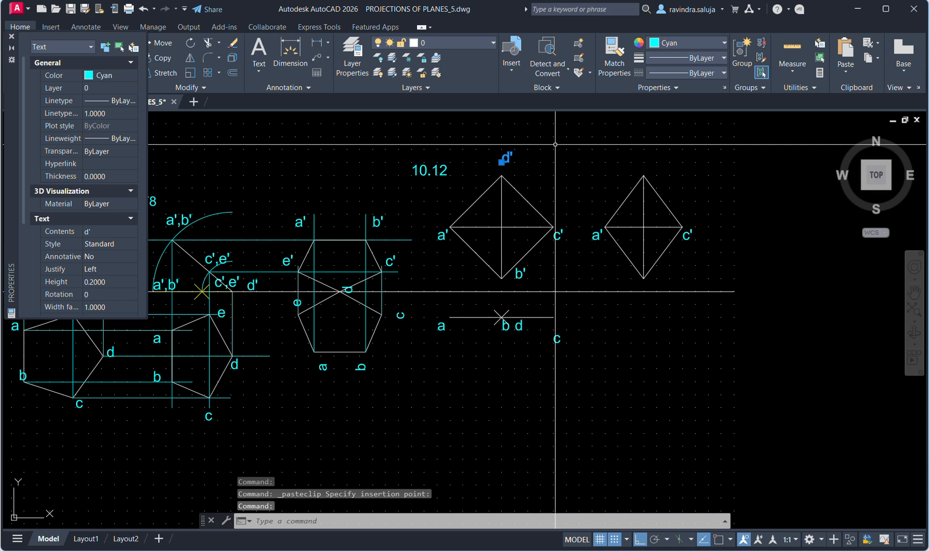
pyautogui.hotkey('ctrl', 'c')
pyautogui.hotkey('ctrl', 'v')
pyautogui.click(618, 177)
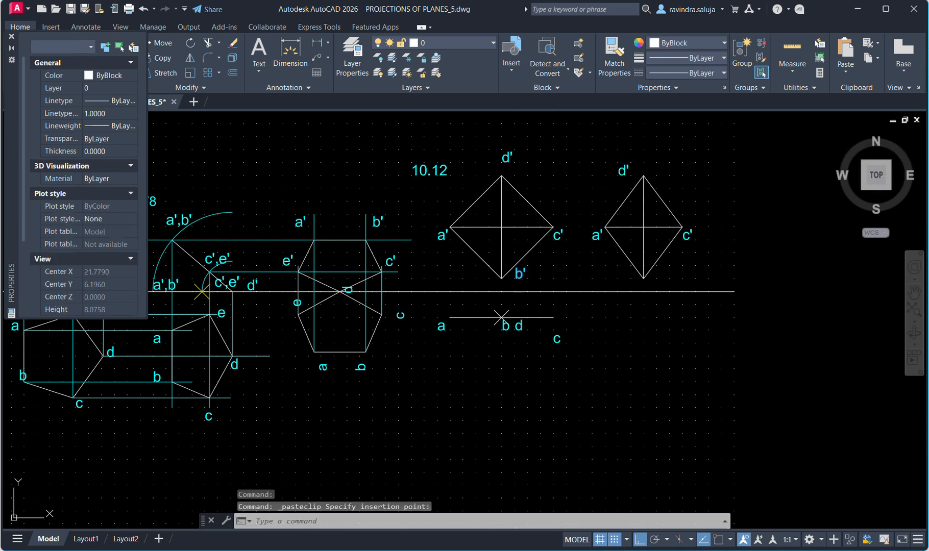
pyautogui.click(513, 274)
pyautogui.hotkey('ctrl', 'c')
pyautogui.hotkey('ctrl', 'v')
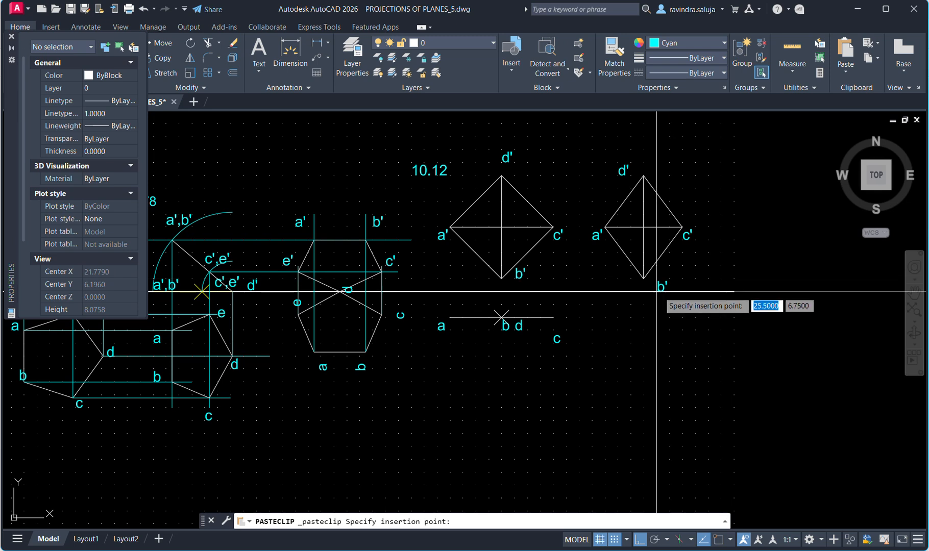
pyautogui.click(659, 279)
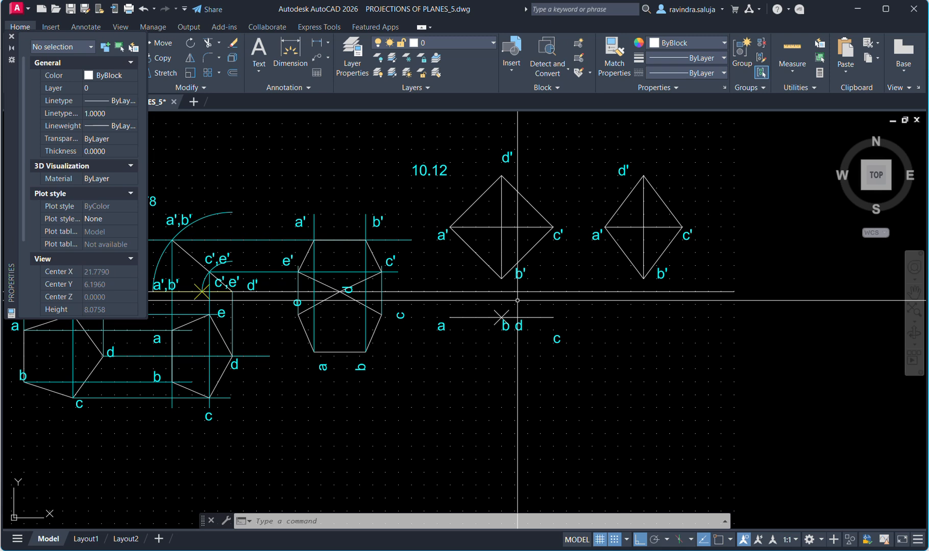
# Set the current colour to Cyan and draw a vertical projector from the rhombus corner c' down well below the reference line
pyautogui.click(452, 293)
pyautogui.click(501, 321)
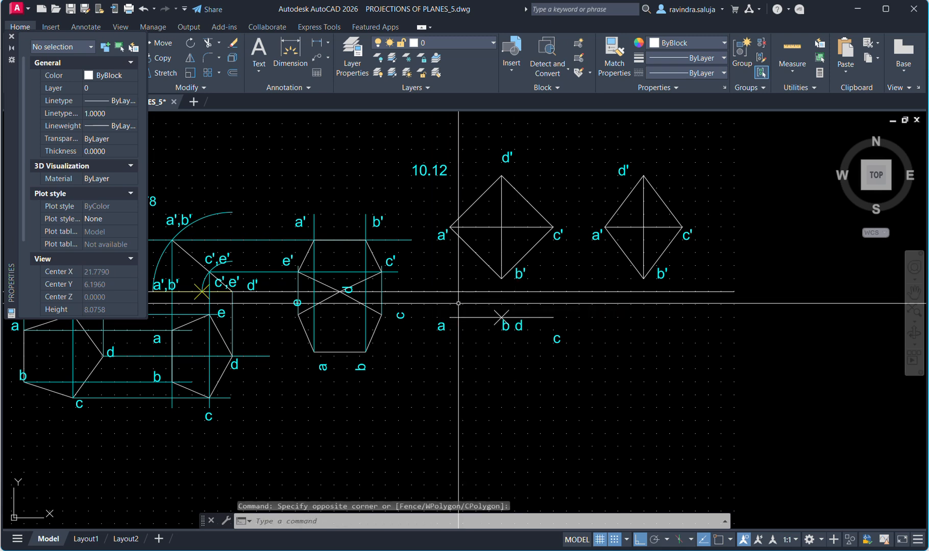
pyautogui.click(109, 75)
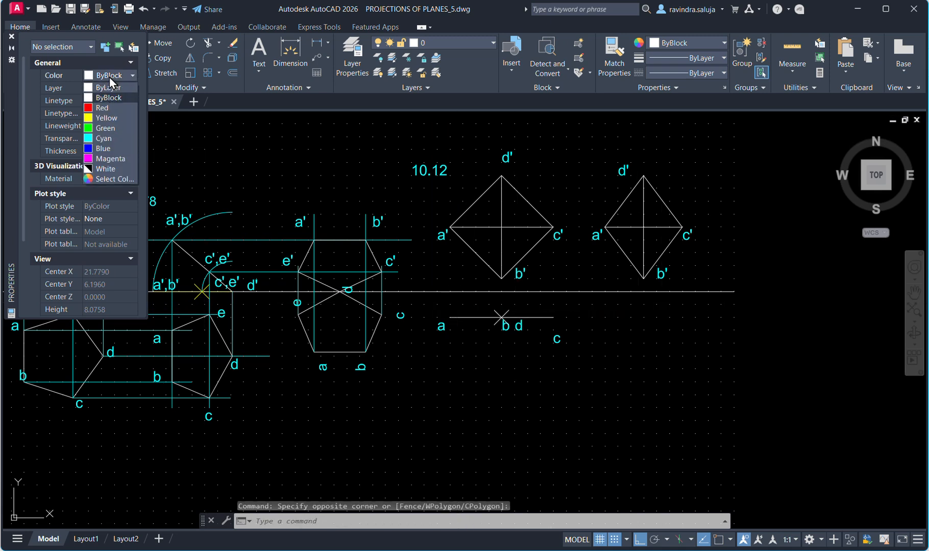
pyautogui.click(114, 135)
pyautogui.write('l')
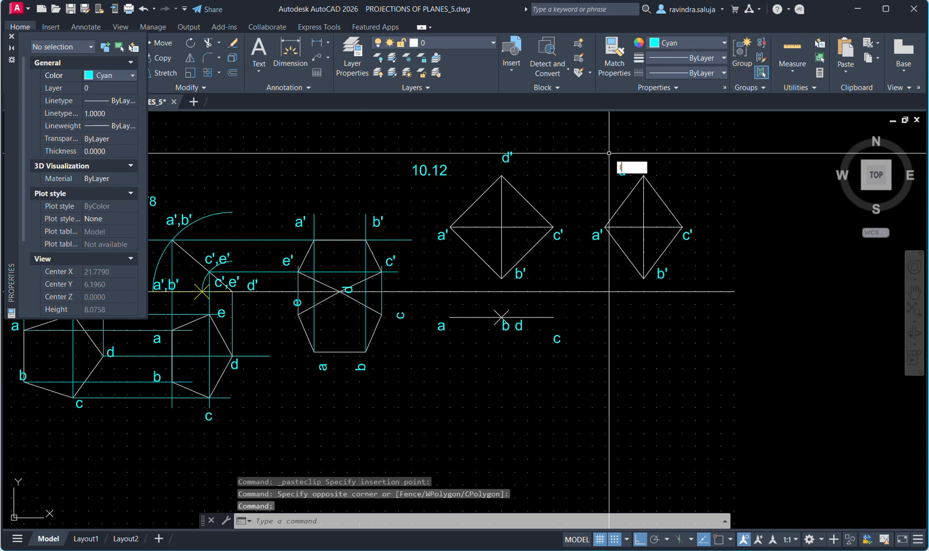
pyautogui.press('Return')
pyautogui.write('int')
pyautogui.press('Return')
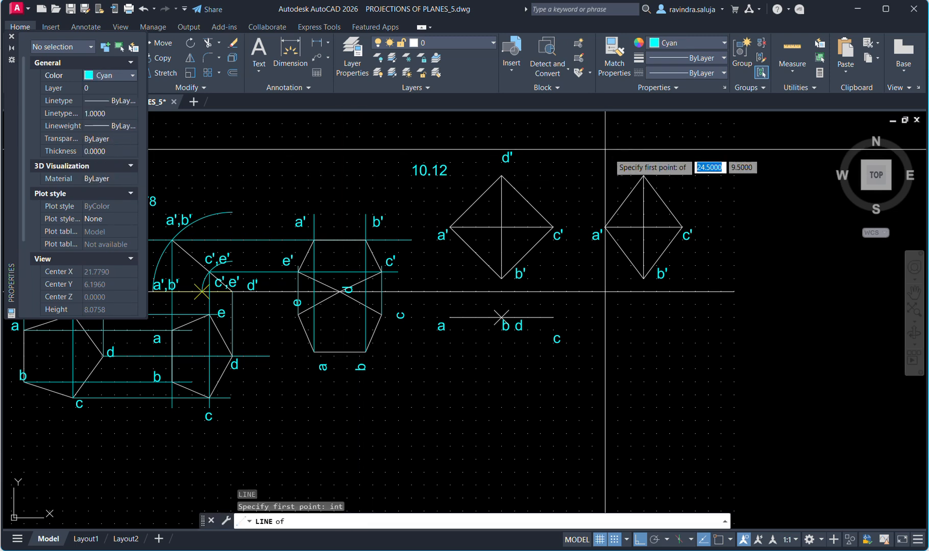
pyautogui.click(683, 226)
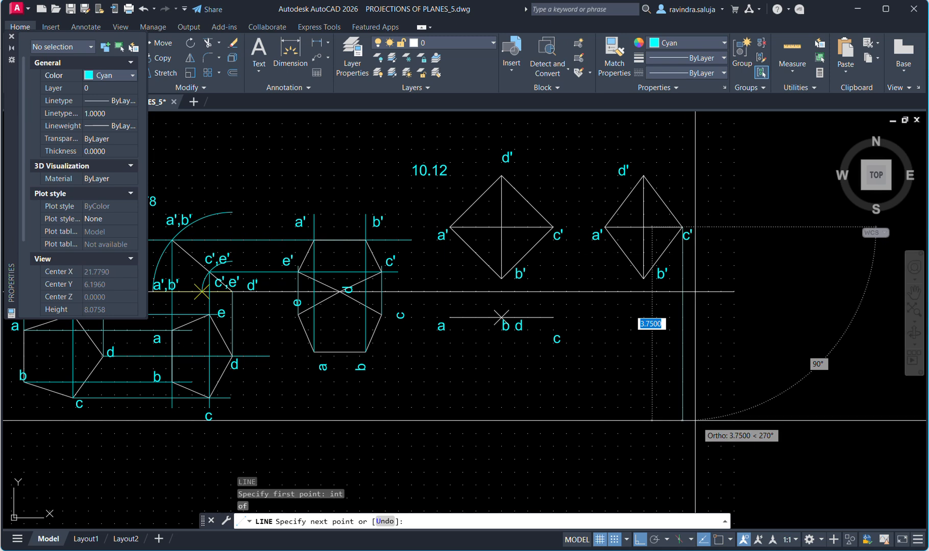
pyautogui.press('Escape')
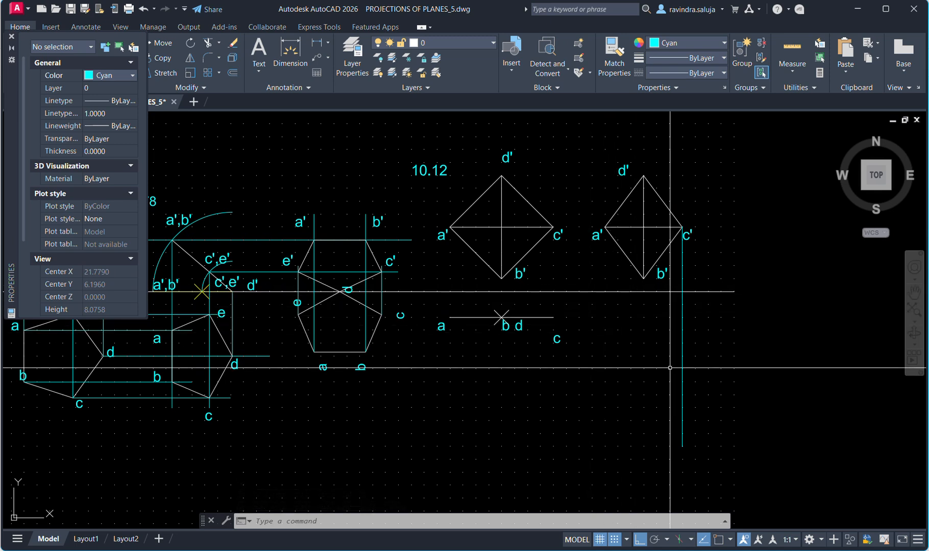
# Check the properties of the top-view line ac and draw a vertical projector from the rhombus corner a' down to the reference line
pyautogui.click(482, 317)
pyautogui.rightClick(482, 311)
pyautogui.press('Escape')
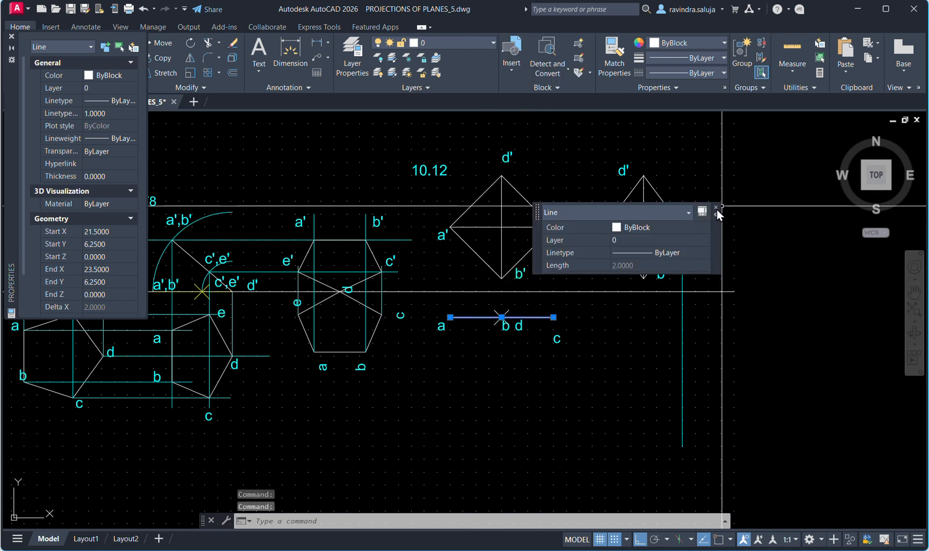
pyautogui.click(716, 208)
pyautogui.press('Escape')
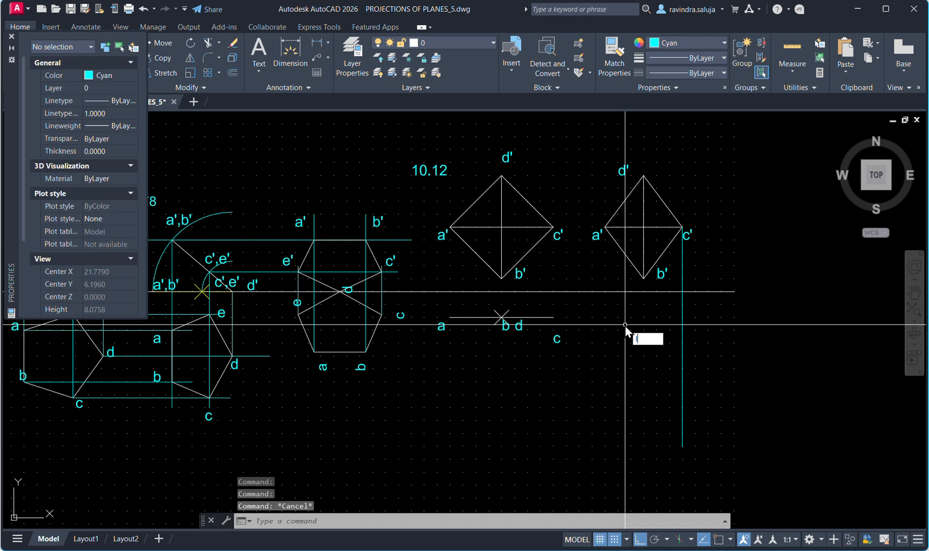
pyautogui.press('Return')
pyautogui.write('int')
pyautogui.press('Return')
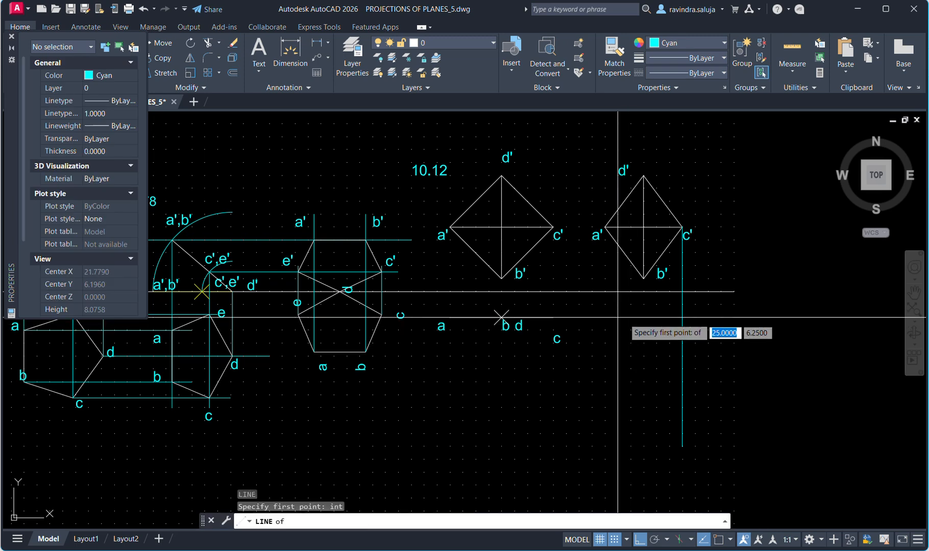
pyautogui.click(605, 227)
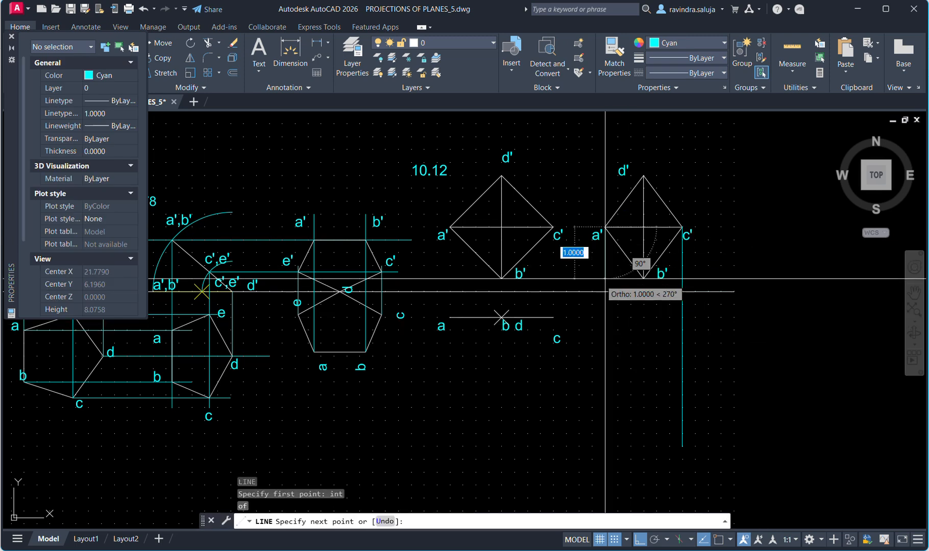
pyautogui.click(605, 292)
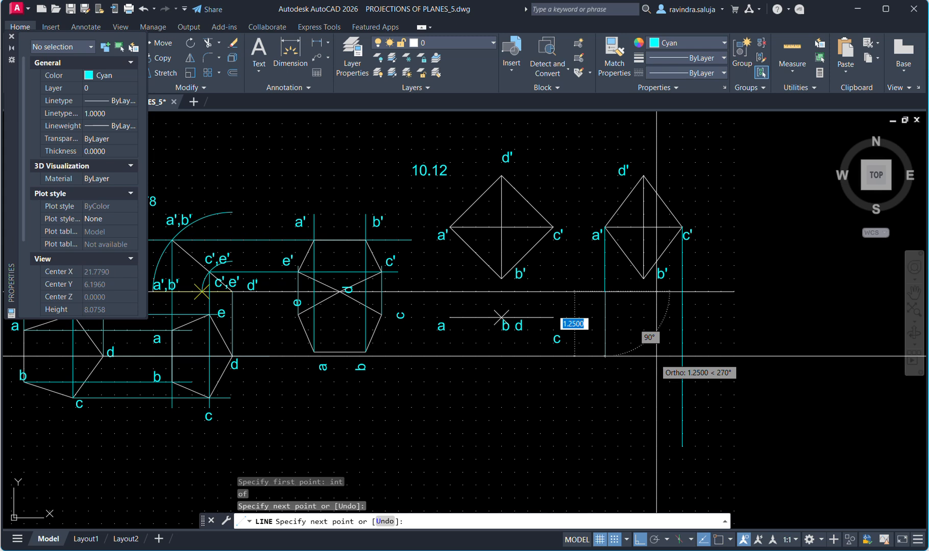
pyautogui.press('Escape')
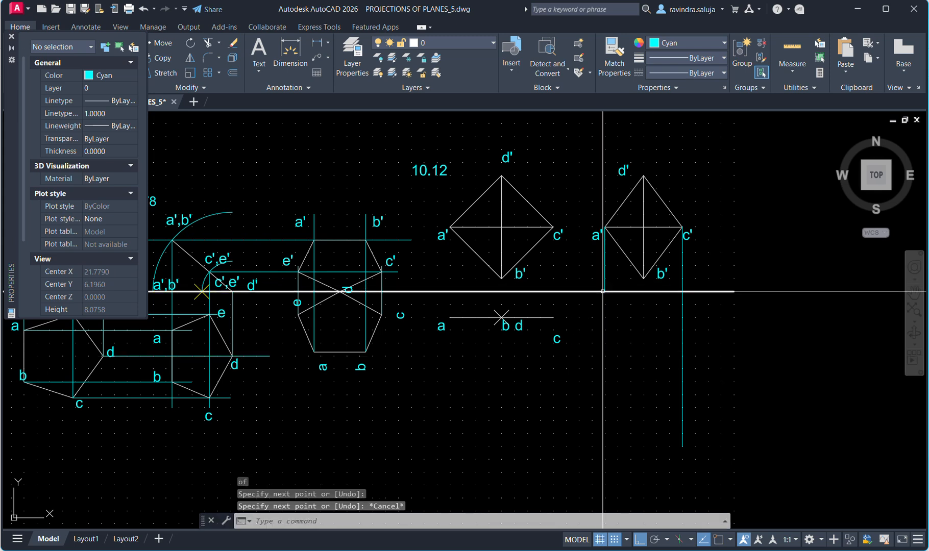
# Draw an arc of radius 2 centred where the a' projector meets the reference line, sweeping from below the centre across the c' projector to the reference line
pyautogui.write('arc')
pyautogui.press('Return')
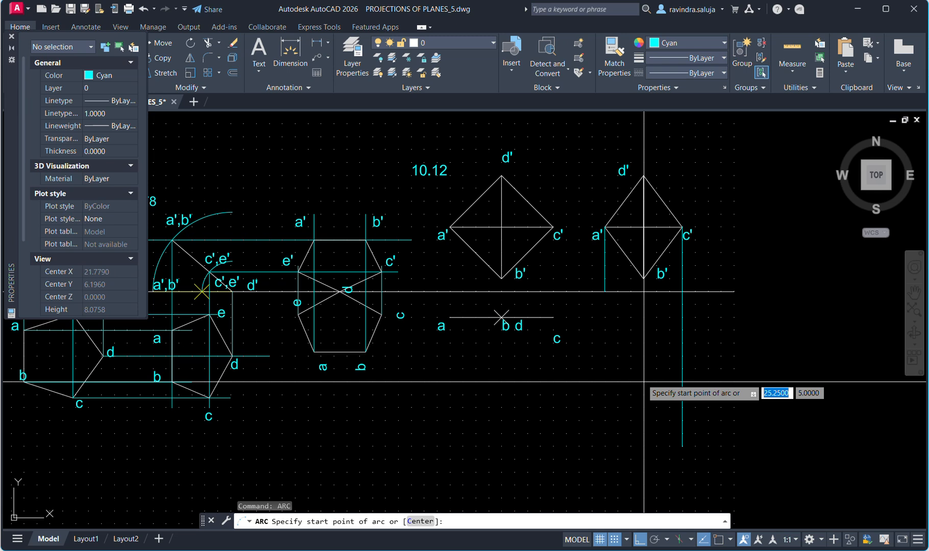
pyautogui.write('c')
pyautogui.press('Return')
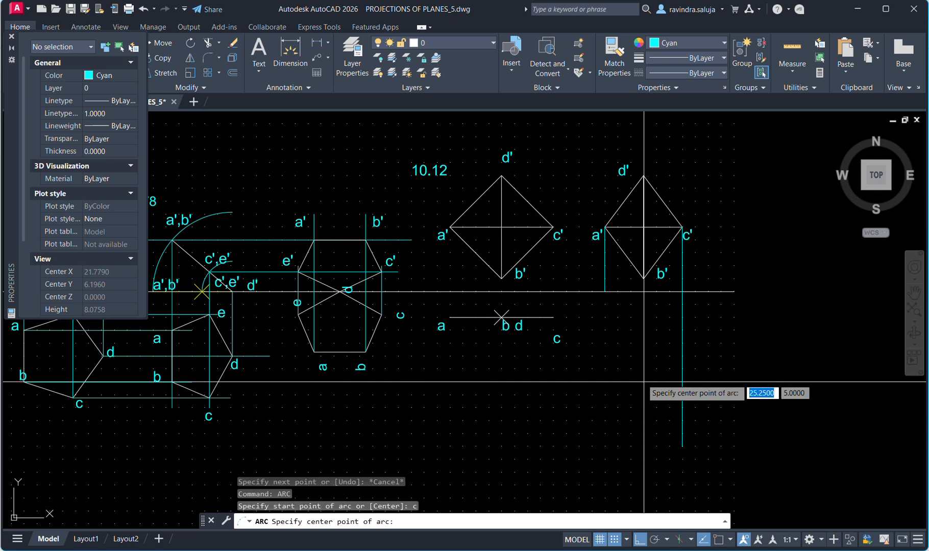
pyautogui.write('int')
pyautogui.press('Return')
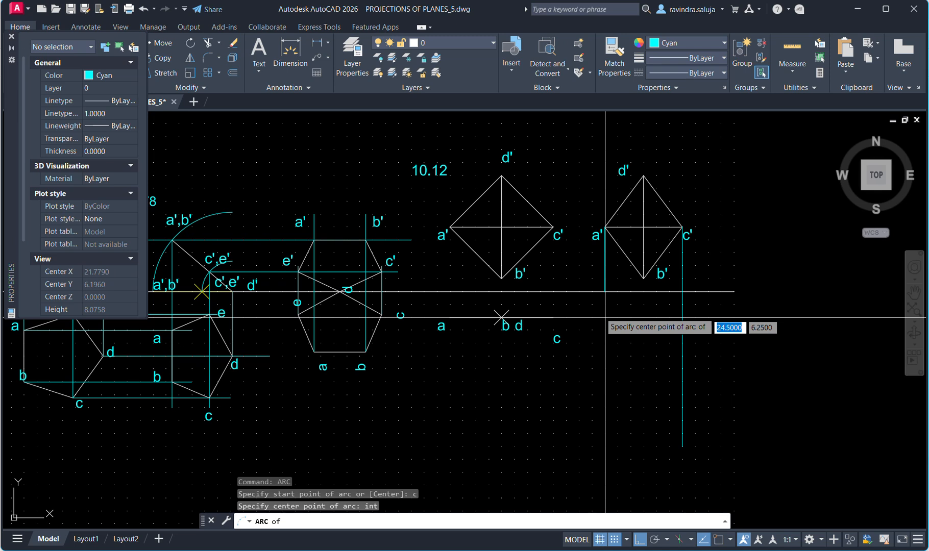
pyautogui.click(604, 291)
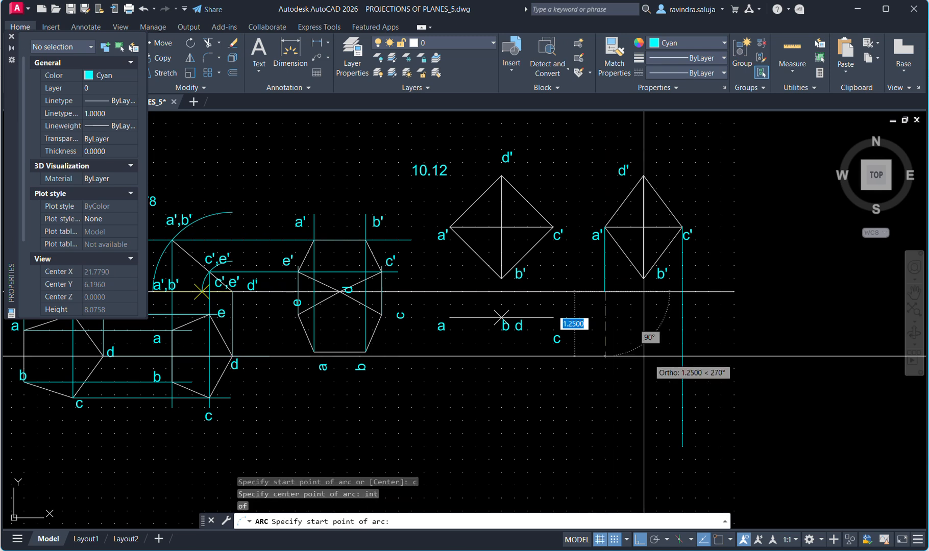
pyautogui.write('2')
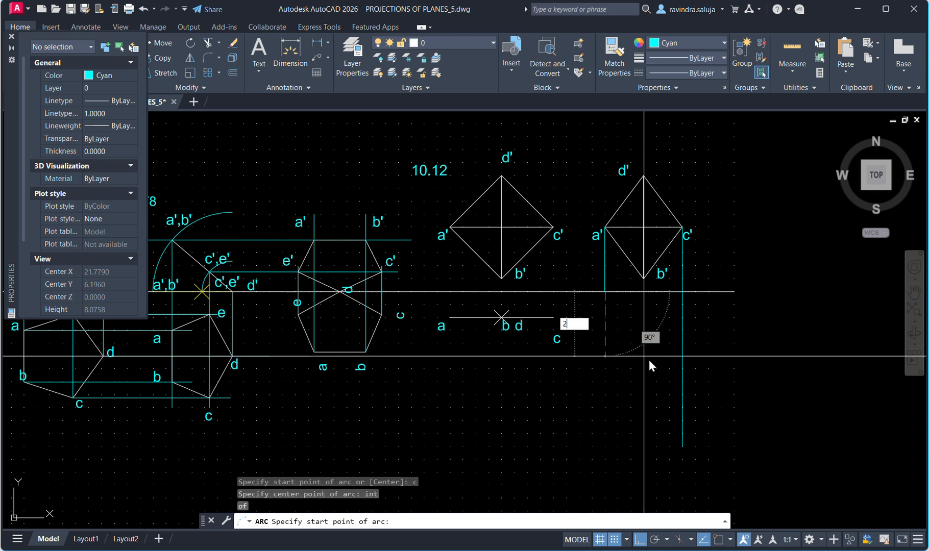
pyautogui.press('Return')
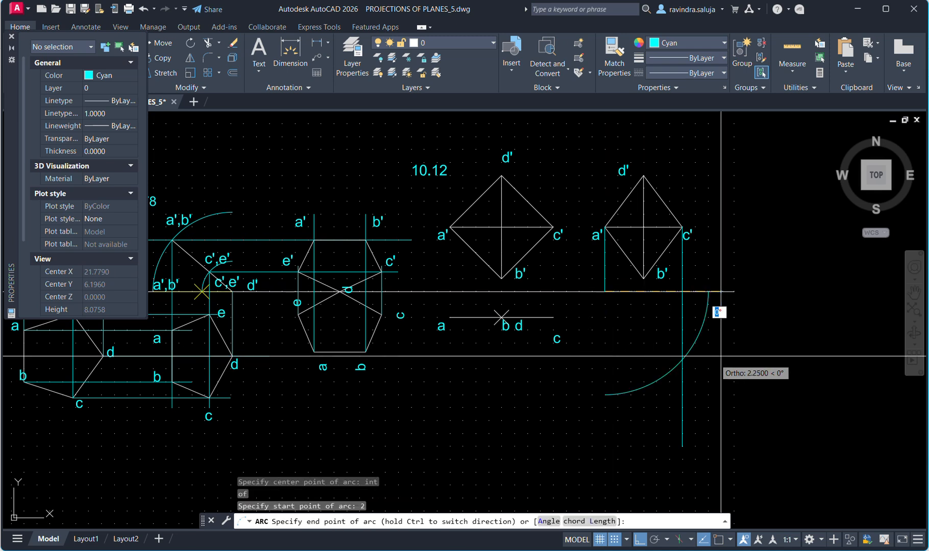
pyautogui.click(708, 382)
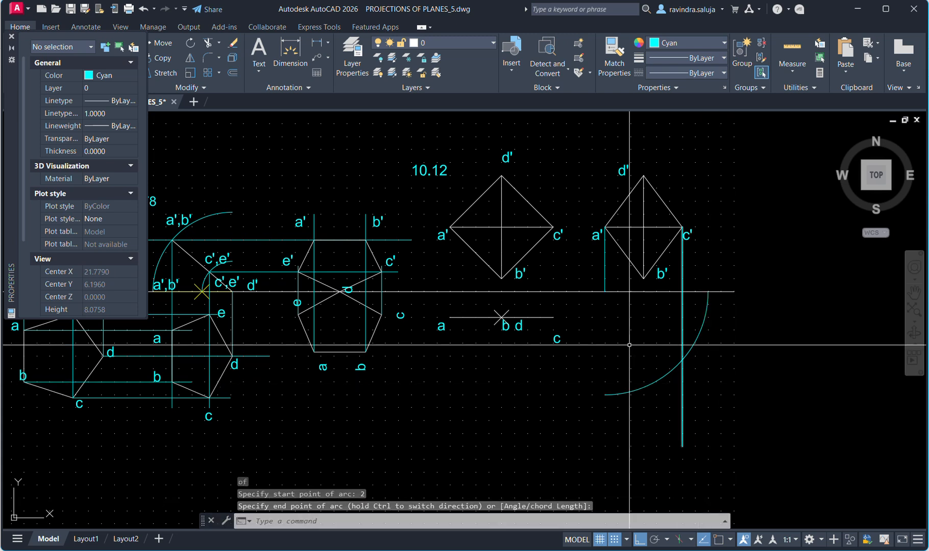
# Draw a line from the intersection of the arc and the c' projector to the foot of the a' projector on the reference line
pyautogui.write('l')
pyautogui.press('Return')
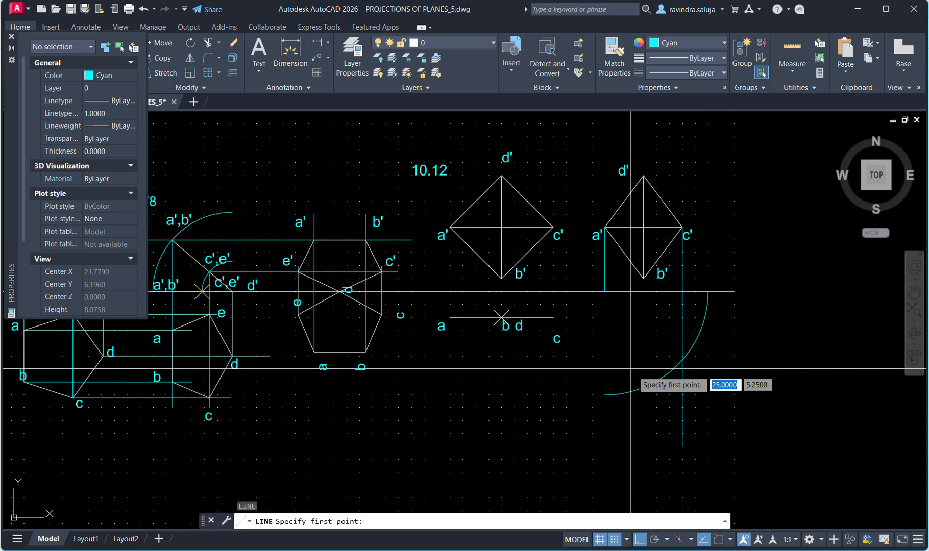
pyautogui.write('int')
pyautogui.press('Return')
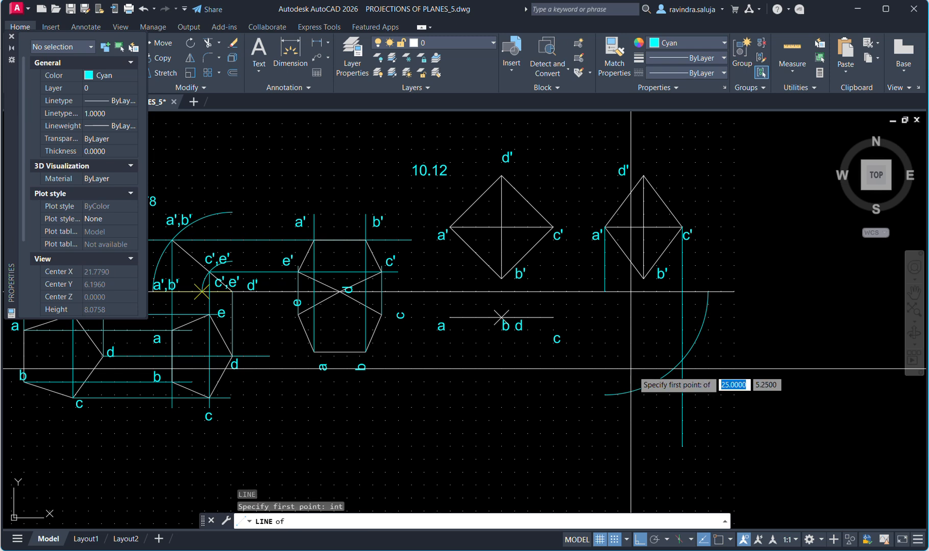
pyautogui.click(682, 360)
pyautogui.write('int')
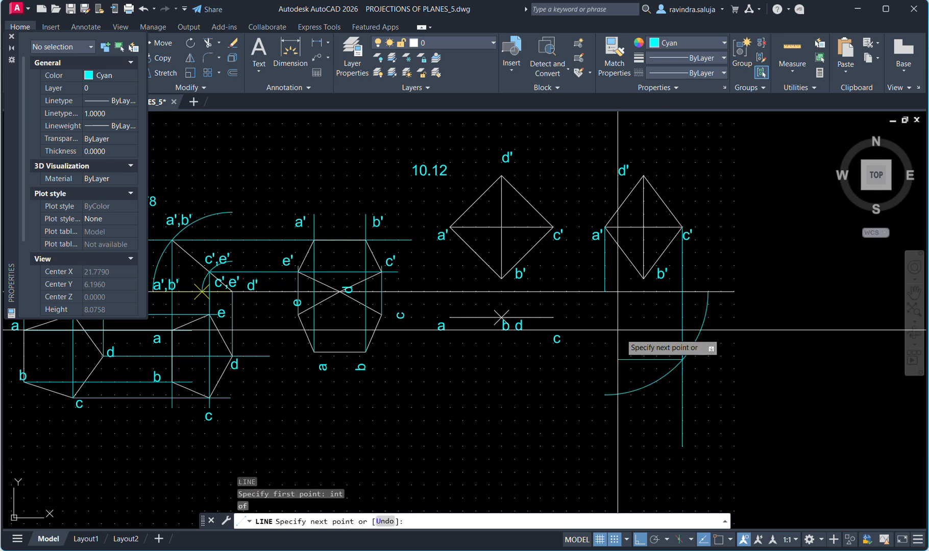
pyautogui.press('Return')
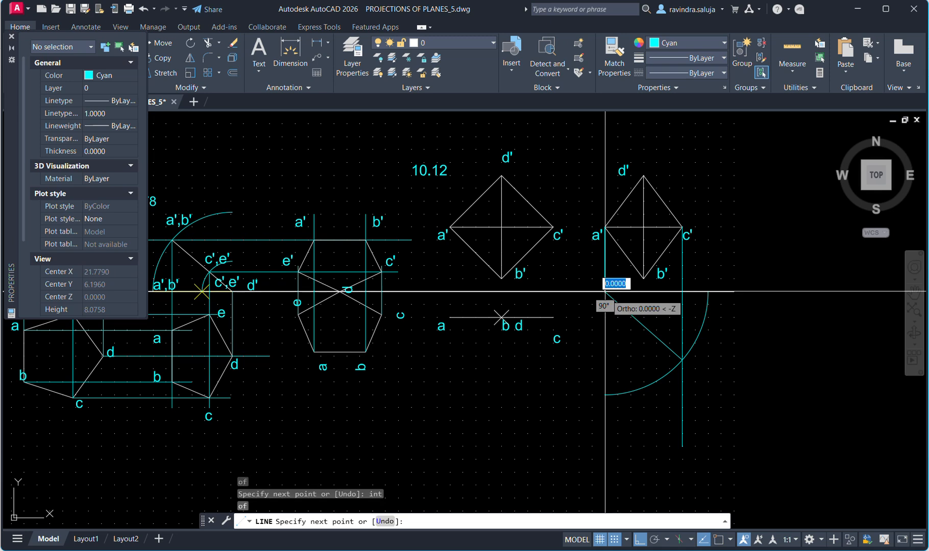
pyautogui.press('Escape')
# Change the colour of the inclined top-view line to ByLayer
pyautogui.click(635, 318)
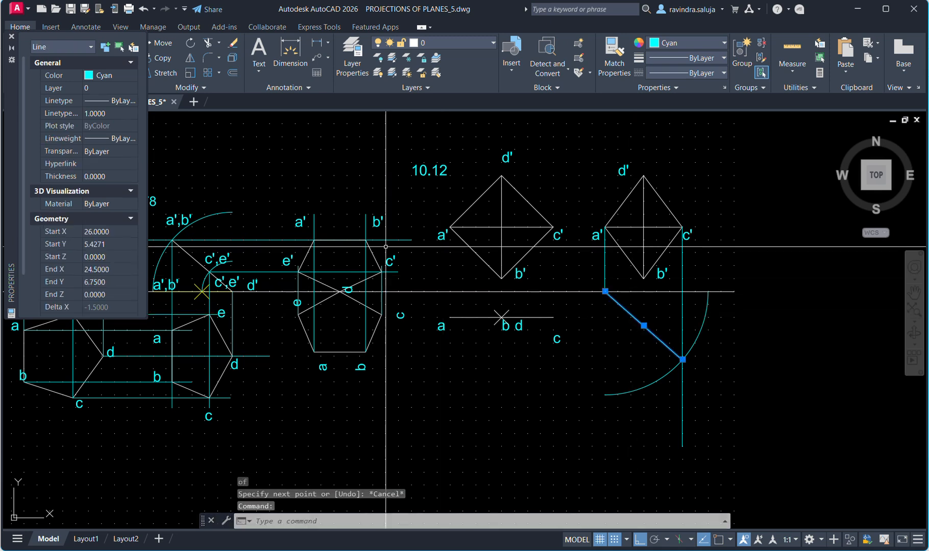
pyautogui.click(102, 63)
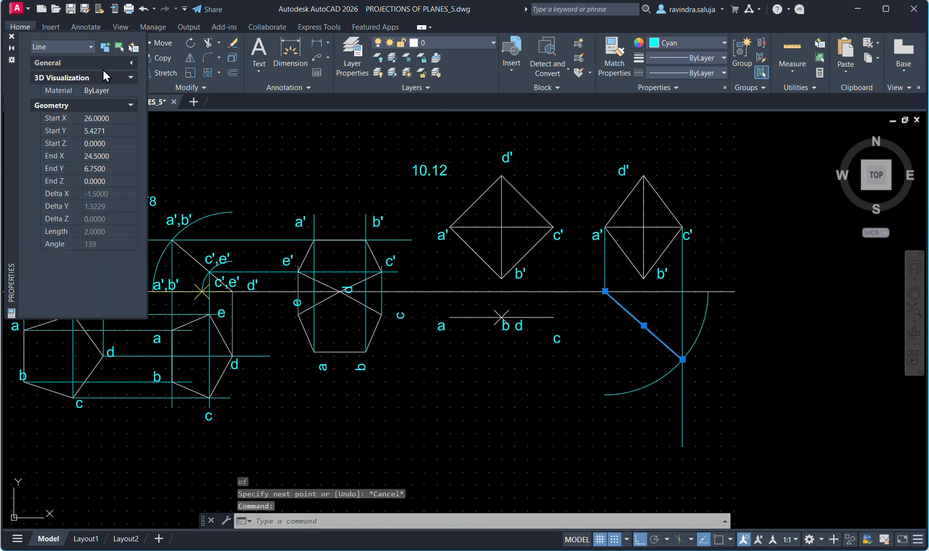
pyautogui.click(130, 62)
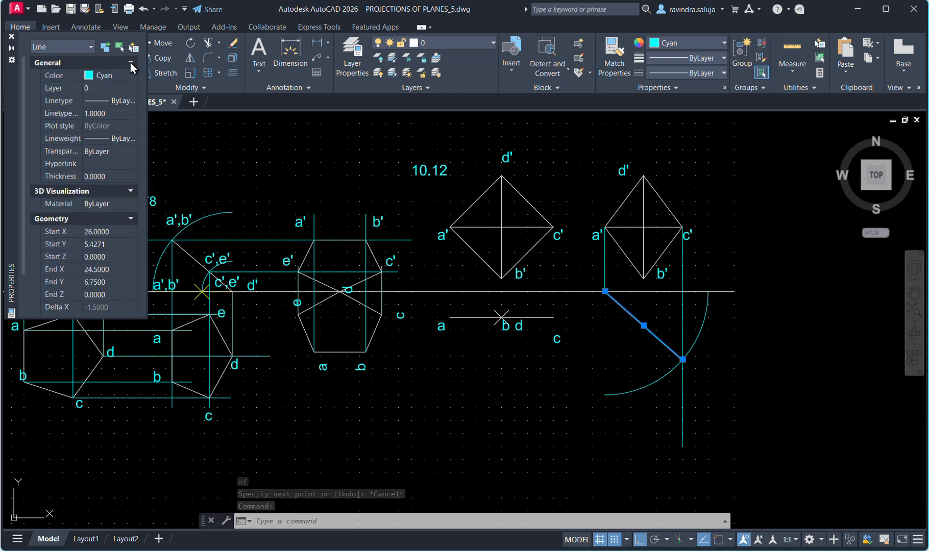
pyautogui.click(117, 77)
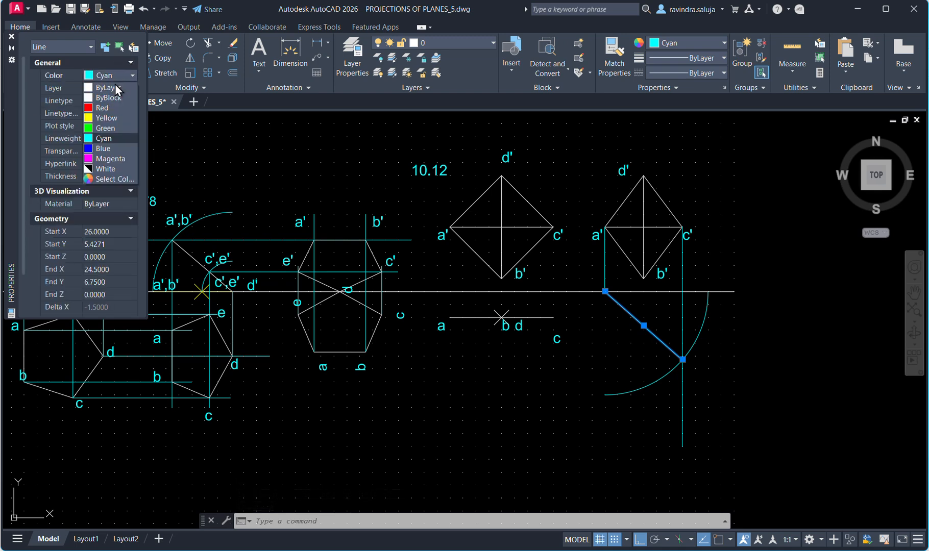
pyautogui.click(114, 91)
pyautogui.press('Escape')
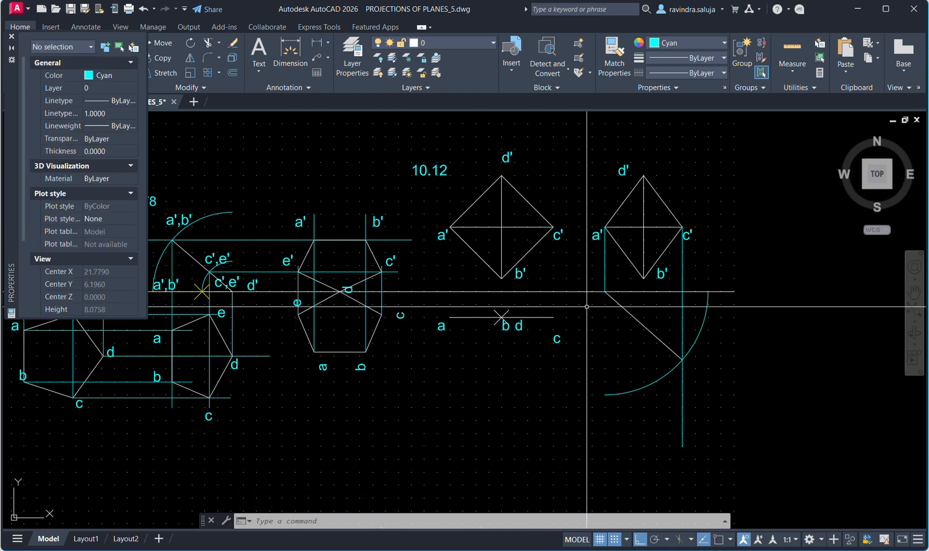
# Turn grid snap off and add an angular dimension between the reference line and the inclined top-view line, placed outside the arc
pyautogui.write('dim')
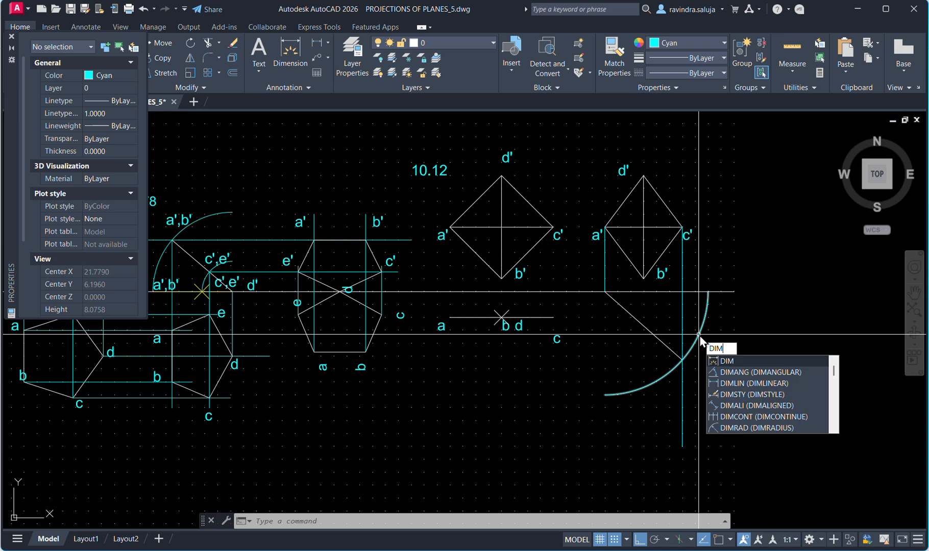
pyautogui.click(743, 374)
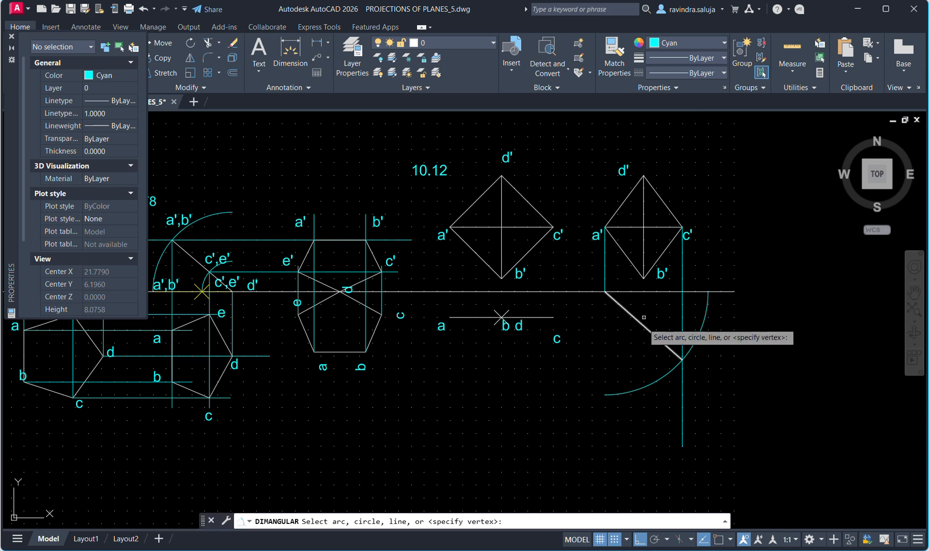
pyautogui.click(668, 292)
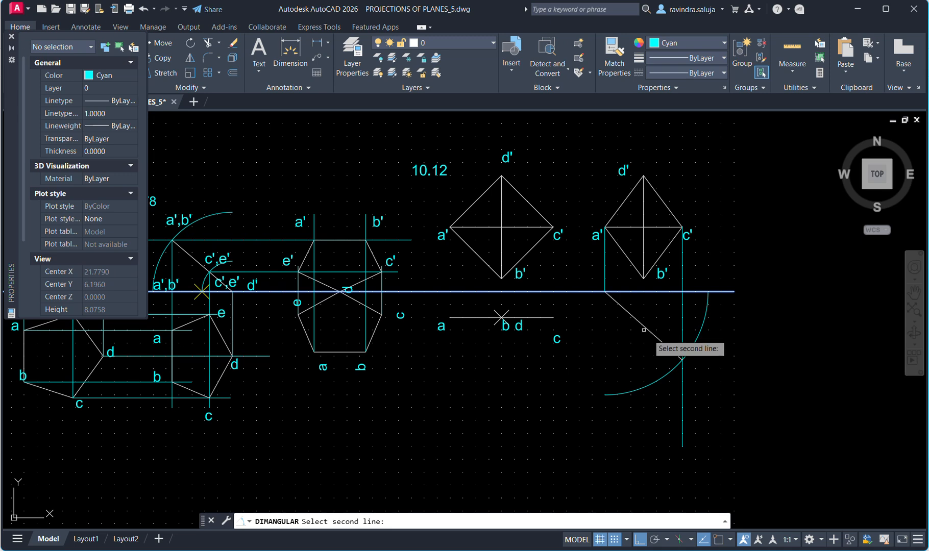
pyautogui.press('F9')
pyautogui.click(645, 331)
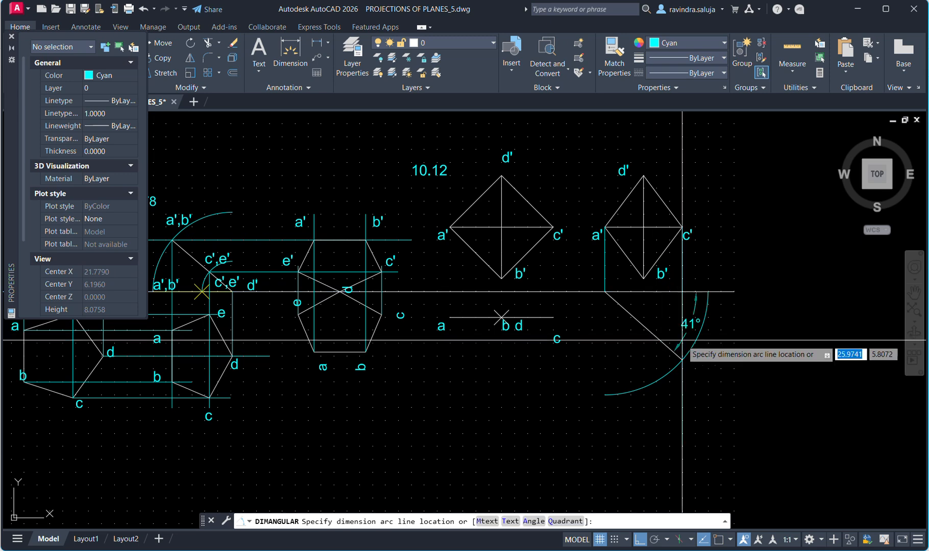
pyautogui.click(734, 382)
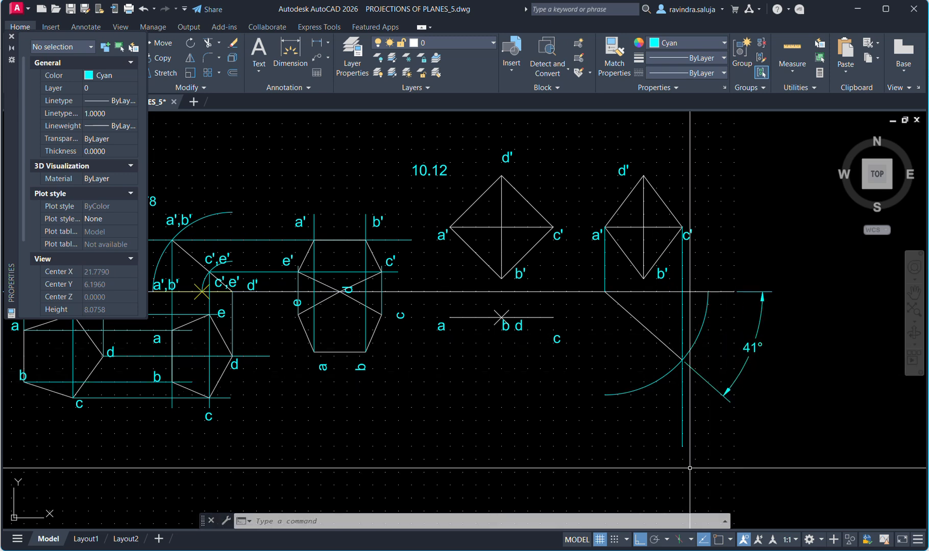